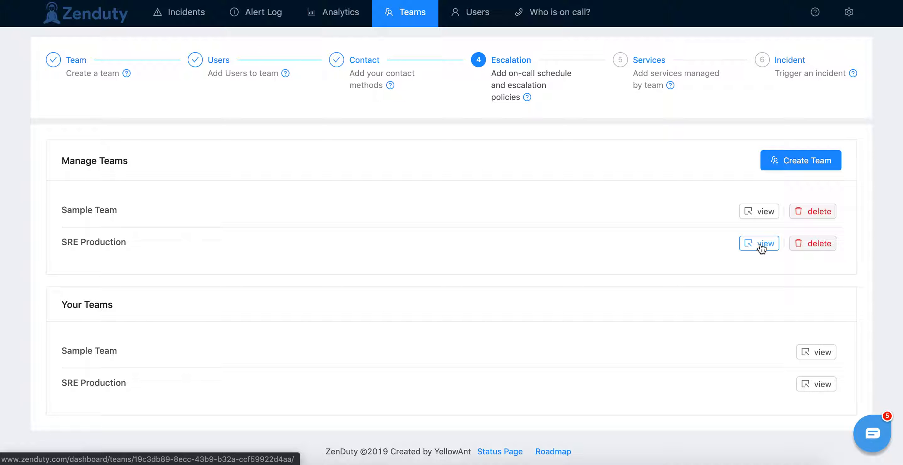
Step: Start a new schedule for the SRE Production team and name it SRE EMEA Team
{"action": "left_click", "coordinate": [161, 206]}
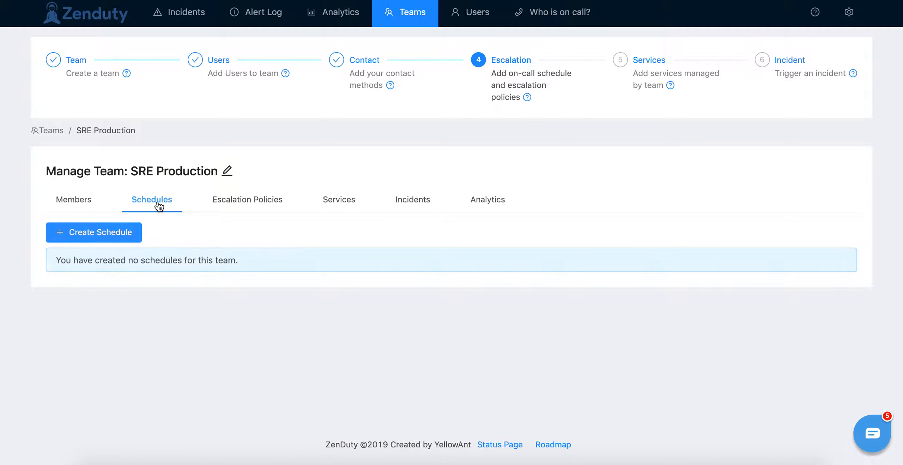
{"action": "left_click", "coordinate": [119, 234]}
{"action": "left_click", "coordinate": [502, 61]}
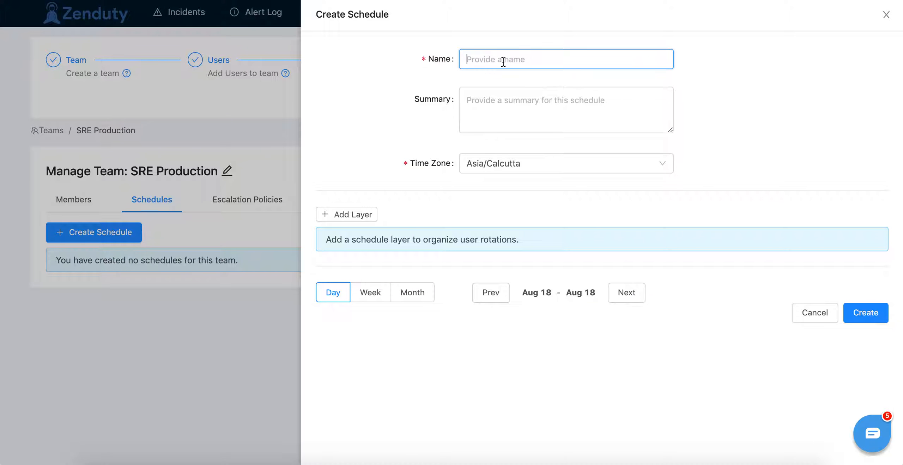
{"action": "type", "text": "s"}
{"action": "key", "text": "BackSpace"}
{"action": "type", "text": "SRE EMEA Team"}
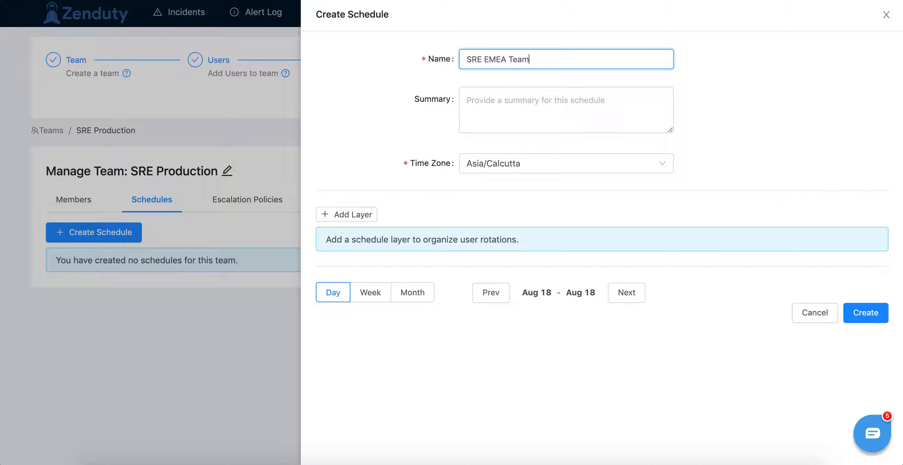
Step: Copy the schedule name SRE EMEA Team into the summary and check the time zone choices
{"action": "key", "text": "super+a"}
{"action": "key", "text": "super+c"}
{"action": "key", "text": "Tab"}
{"action": "key", "text": "super+v"}
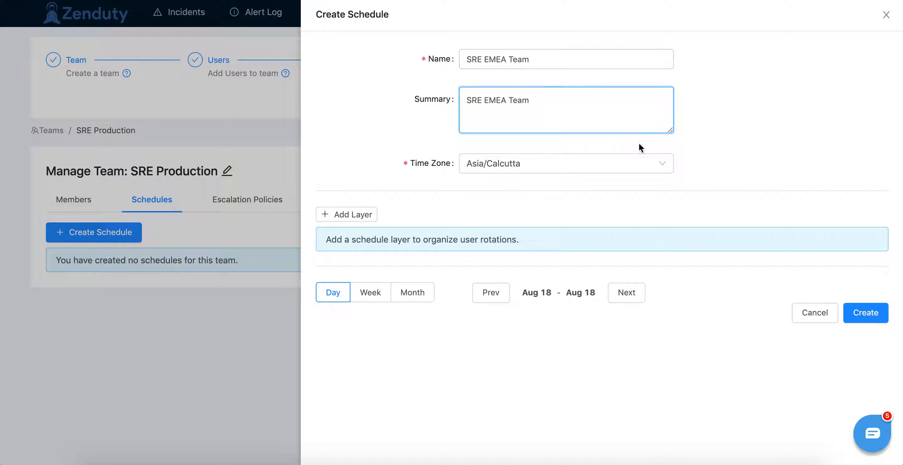
{"action": "left_click", "coordinate": [566, 166]}
{"action": "left_click", "coordinate": [409, 166]}
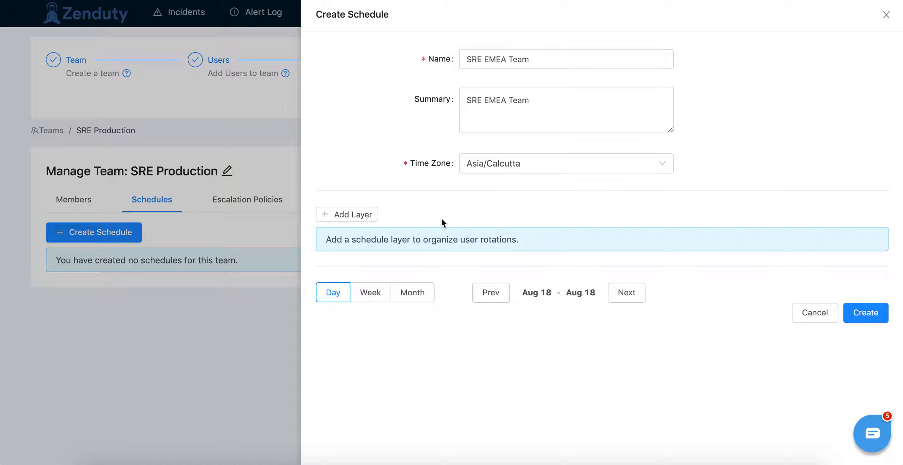
Step: Add a schedule layer named Weekday day shift and set its shift length unit to weeks
{"action": "left_click", "coordinate": [365, 215]}
{"action": "left_click", "coordinate": [529, 241]}
{"action": "type", "text": "Weekday day shift"}
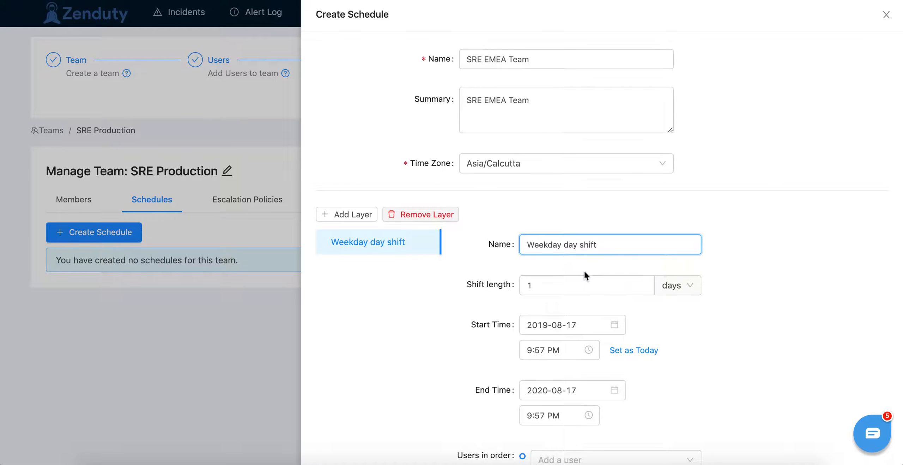
{"action": "scroll", "coordinate": [584, 274], "scroll_direction": "down", "scroll_amount": 2}
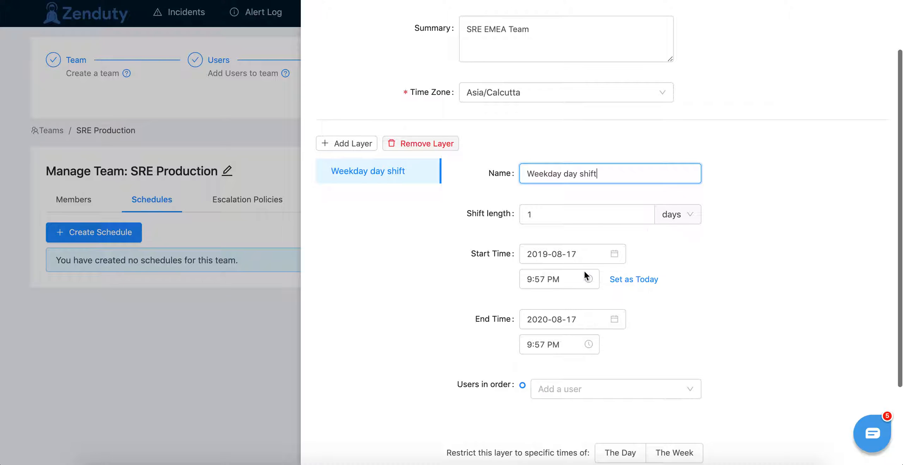
{"action": "left_click", "coordinate": [675, 214]}
{"action": "left_click", "coordinate": [675, 275]}
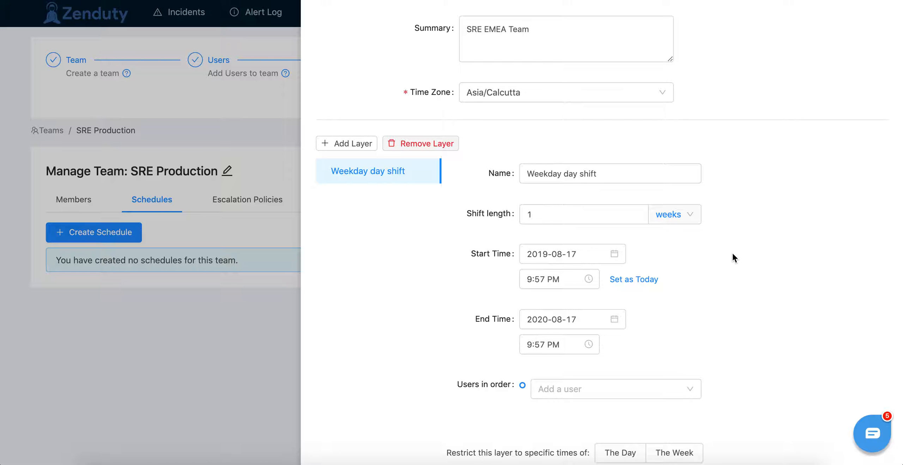
Step: Set the layer's start time to 2019-08-19 at 9:00 AM
{"action": "scroll", "coordinate": [698, 250], "scroll_direction": "down", "scroll_amount": 3}
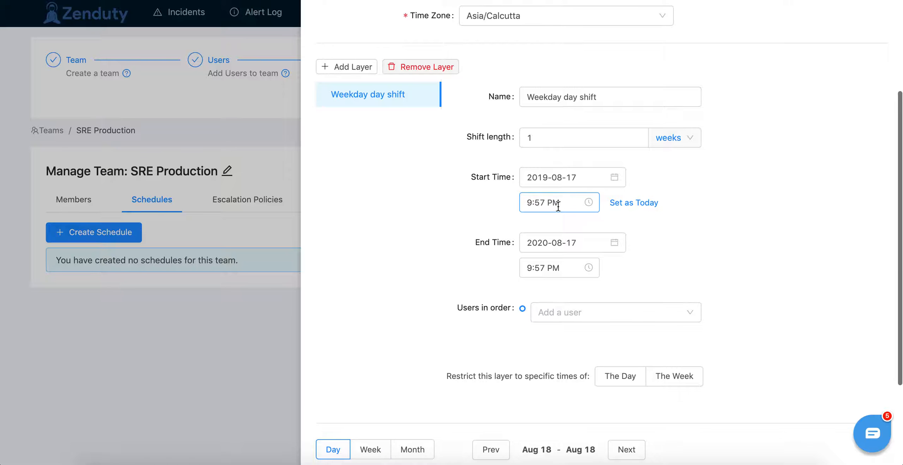
{"action": "left_click", "coordinate": [569, 178]}
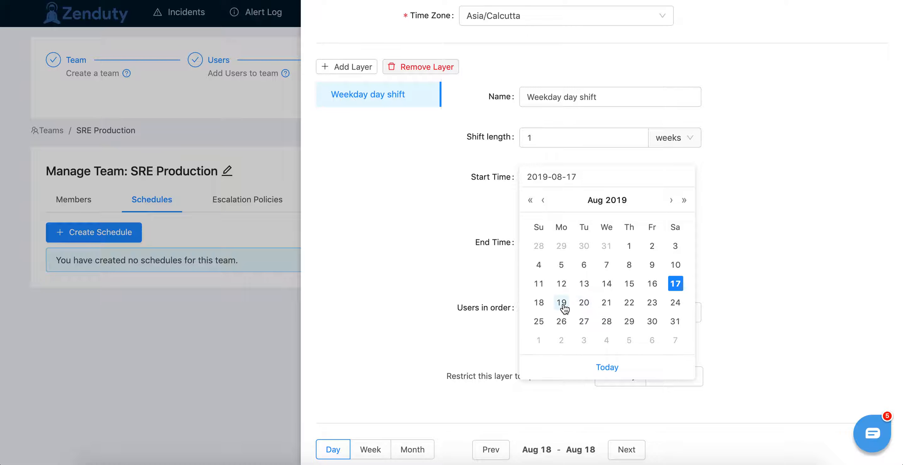
{"action": "left_click", "coordinate": [564, 306]}
{"action": "left_click", "coordinate": [564, 202]}
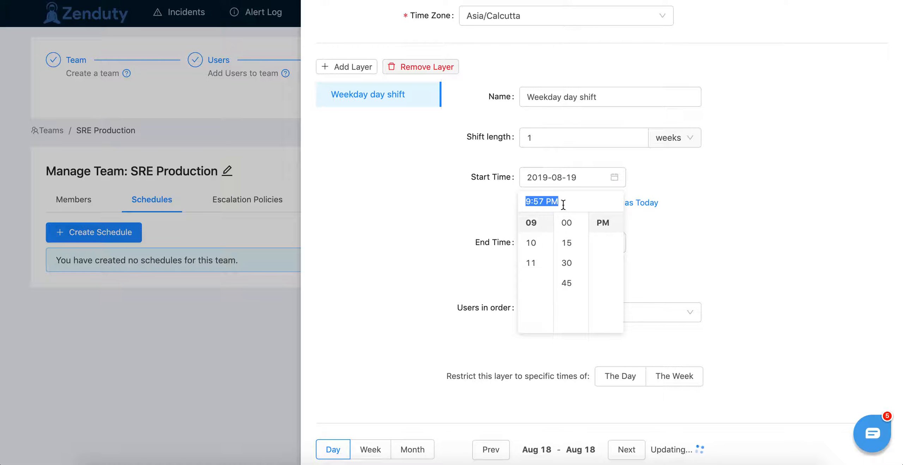
{"action": "left_click", "coordinate": [574, 222]}
{"action": "scroll", "coordinate": [602, 228], "scroll_direction": "up", "scroll_amount": 1}
{"action": "left_click", "coordinate": [602, 225]}
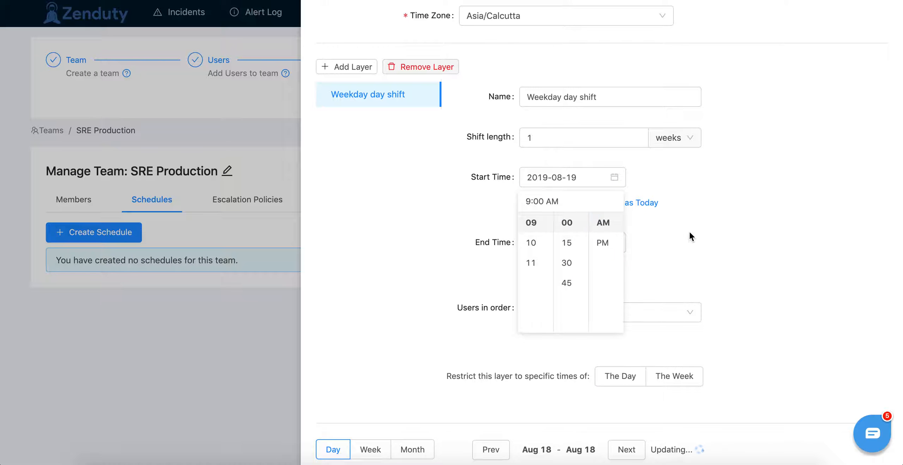
Step: Set the layer's end time to 2021-08-17 at 9:00 AM
{"action": "left_click", "coordinate": [533, 243]}
{"action": "left_click", "coordinate": [684, 265]}
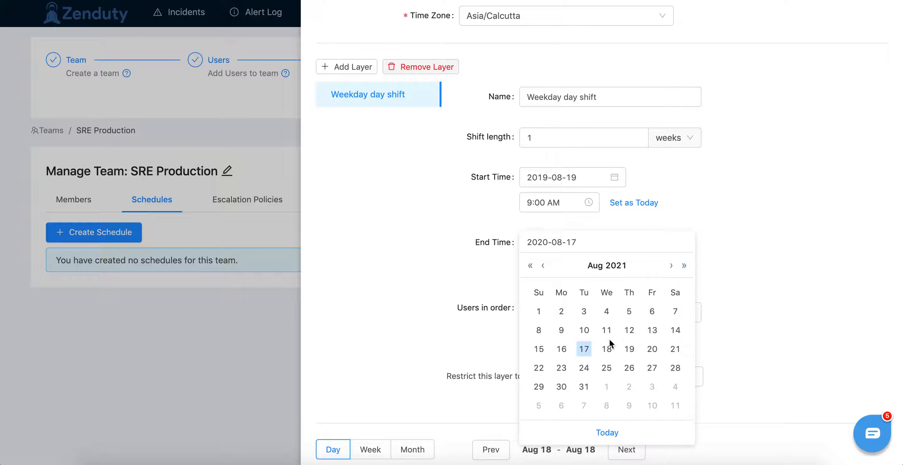
{"action": "left_click", "coordinate": [585, 349]}
{"action": "left_click", "coordinate": [551, 264]}
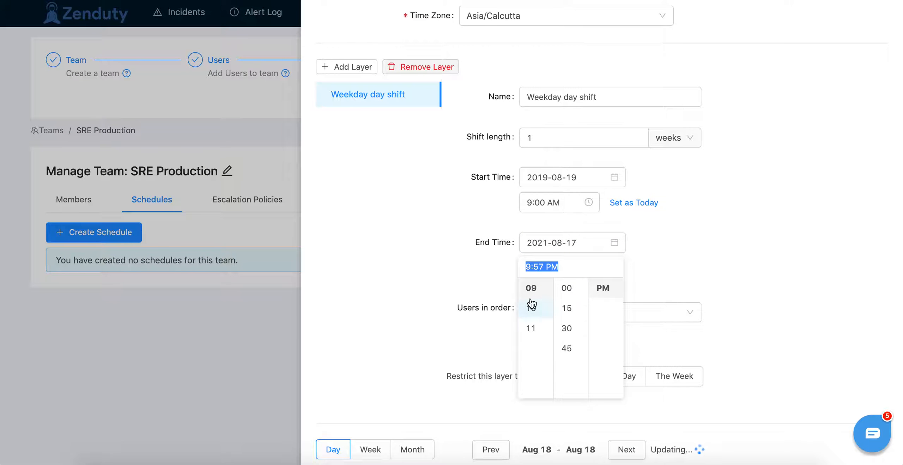
{"action": "left_click", "coordinate": [567, 288]}
{"action": "scroll", "coordinate": [601, 303], "scroll_direction": "up", "scroll_amount": 1}
{"action": "left_click", "coordinate": [602, 286]}
{"action": "left_click", "coordinate": [709, 265]}
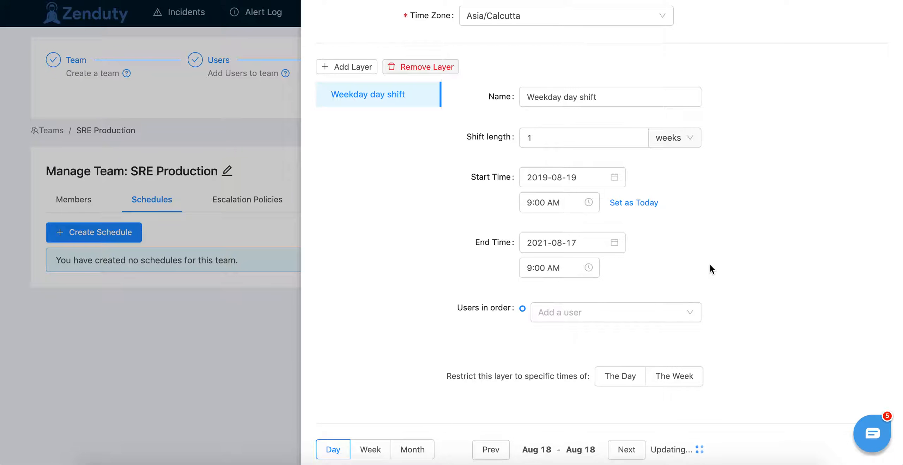
Step: Add the first and third listed team members, in that order, to the layer's user rotation
{"action": "left_click", "coordinate": [594, 313]}
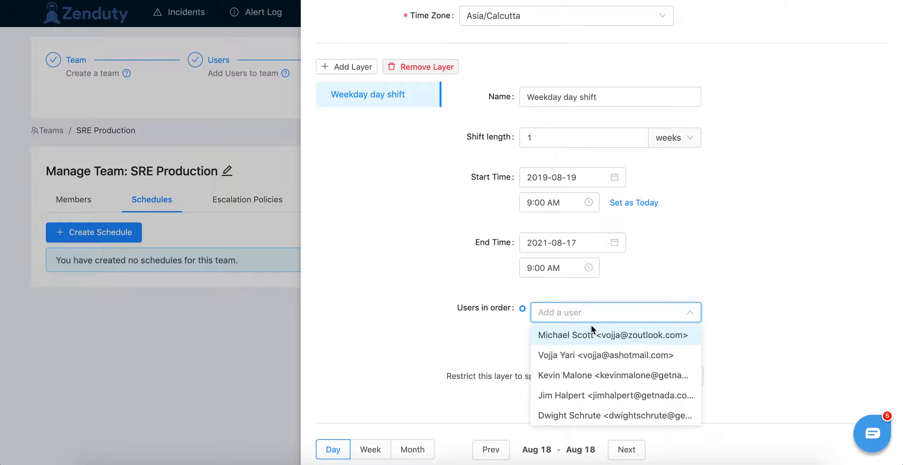
{"action": "left_click", "coordinate": [591, 324]}
{"action": "left_click", "coordinate": [580, 341]}
{"action": "left_click", "coordinate": [571, 398]}
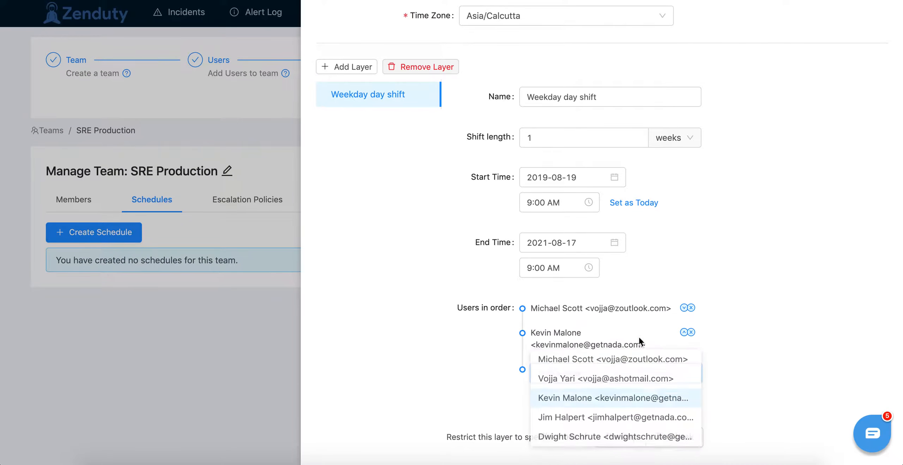
{"action": "left_click", "coordinate": [733, 283]}
Step: Preview the on-call rotation in the weekly view and review the layer's settings against it
{"action": "scroll", "coordinate": [733, 289], "scroll_direction": "down", "scroll_amount": 4}
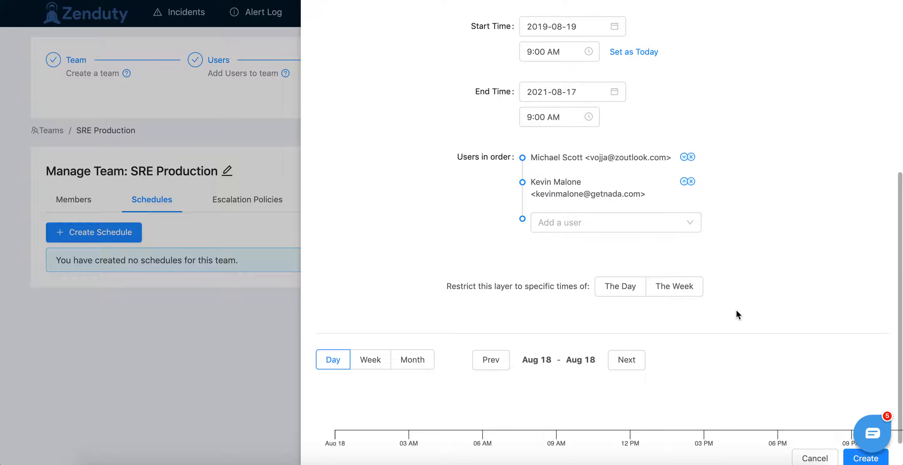
{"action": "scroll", "coordinate": [736, 311], "scroll_direction": "down", "scroll_amount": 1}
{"action": "scroll", "coordinate": [736, 311], "scroll_direction": "up", "scroll_amount": 1}
{"action": "scroll", "coordinate": [736, 309], "scroll_direction": "down", "scroll_amount": 1}
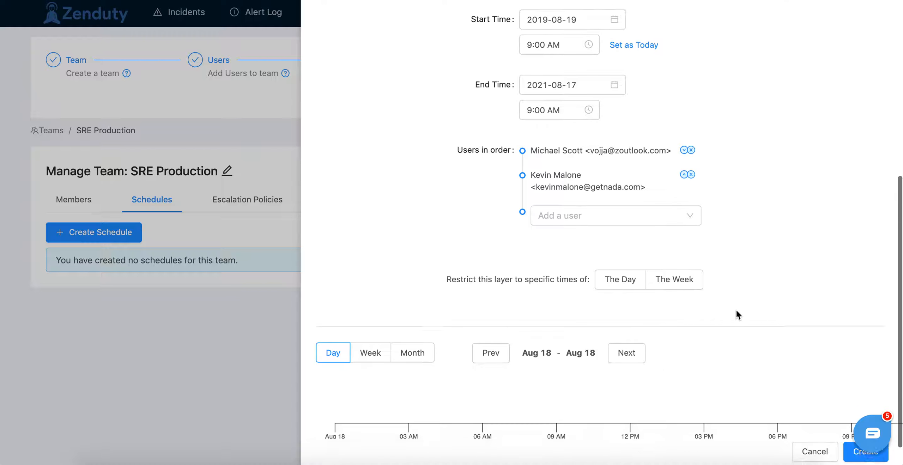
{"action": "left_click", "coordinate": [370, 342]}
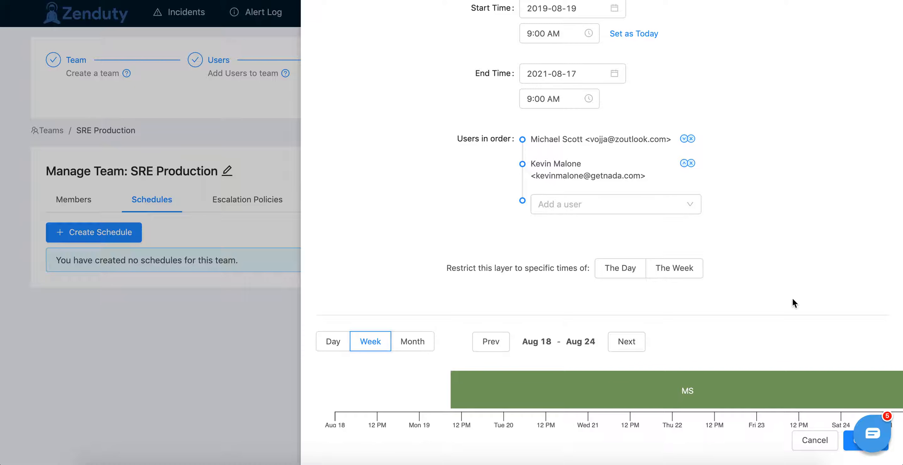
{"action": "scroll", "coordinate": [725, 266], "scroll_direction": "up", "scroll_amount": 2}
{"action": "scroll", "coordinate": [725, 267], "scroll_direction": "down", "scroll_amount": 2}
{"action": "scroll", "coordinate": [662, 102], "scroll_direction": "up", "scroll_amount": 2}
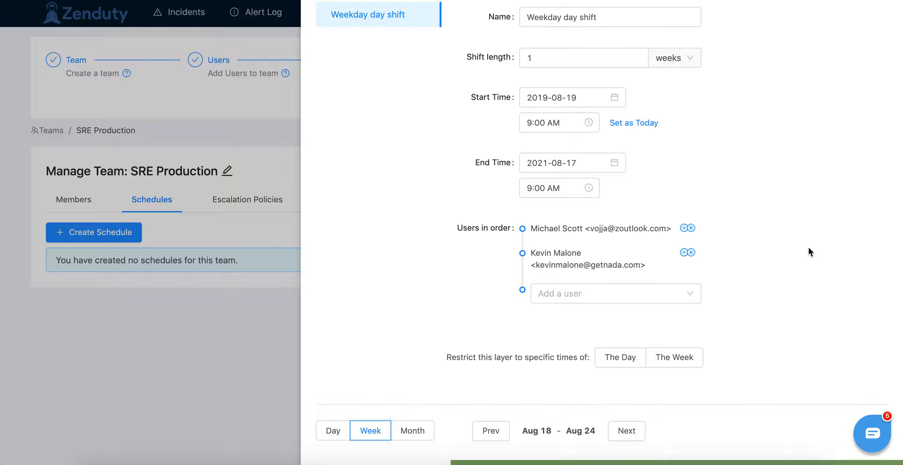
Step: Restrict the layer to specific times of the week, with the first restriction starting Monday at 9:00 AM
{"action": "scroll", "coordinate": [808, 246], "scroll_direction": "down", "scroll_amount": 2}
{"action": "left_click", "coordinate": [665, 268]}
{"action": "scroll", "coordinate": [753, 261], "scroll_direction": "down", "scroll_amount": 1}
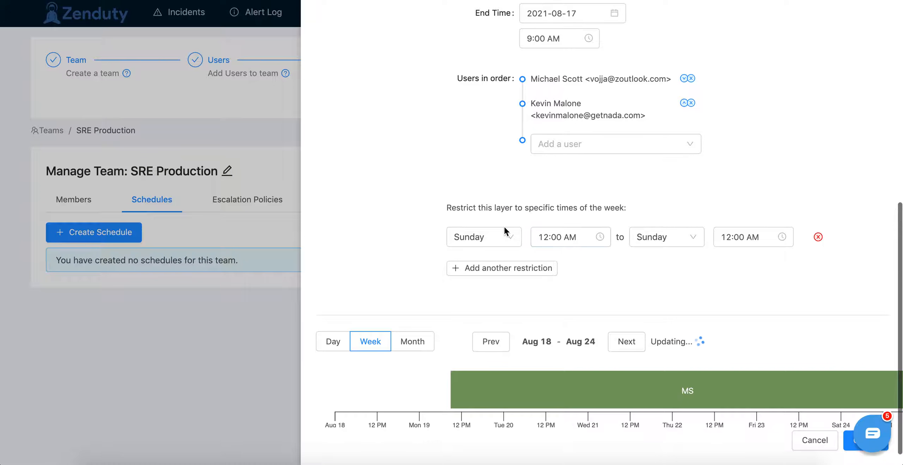
{"action": "left_click", "coordinate": [490, 237]}
{"action": "left_click", "coordinate": [479, 259]}
{"action": "left_click", "coordinate": [558, 240]}
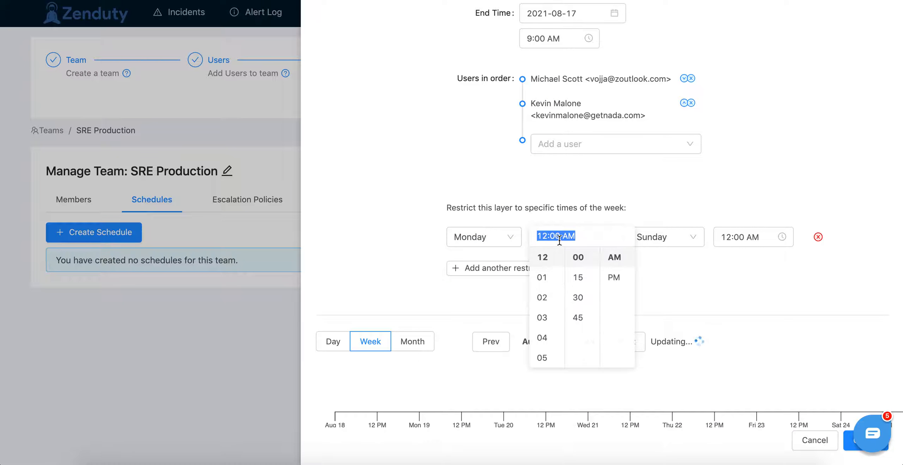
{"action": "scroll", "coordinate": [548, 292], "scroll_direction": "down", "scroll_amount": 4}
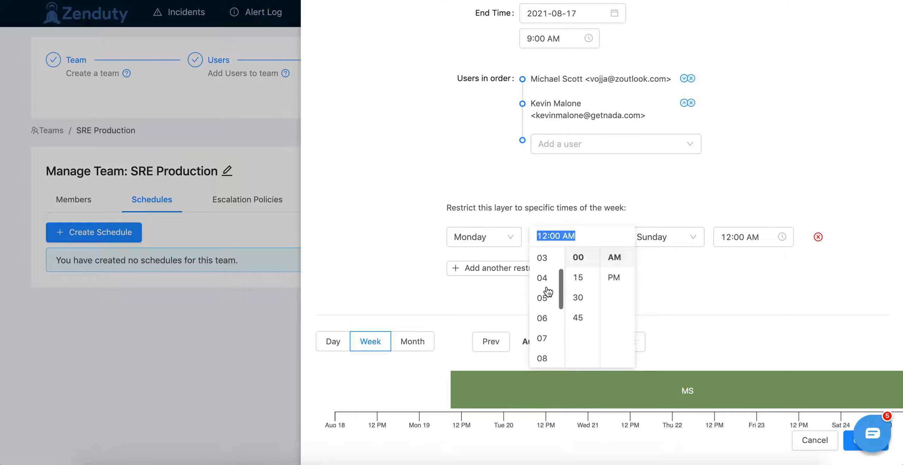
{"action": "left_click", "coordinate": [548, 308]}
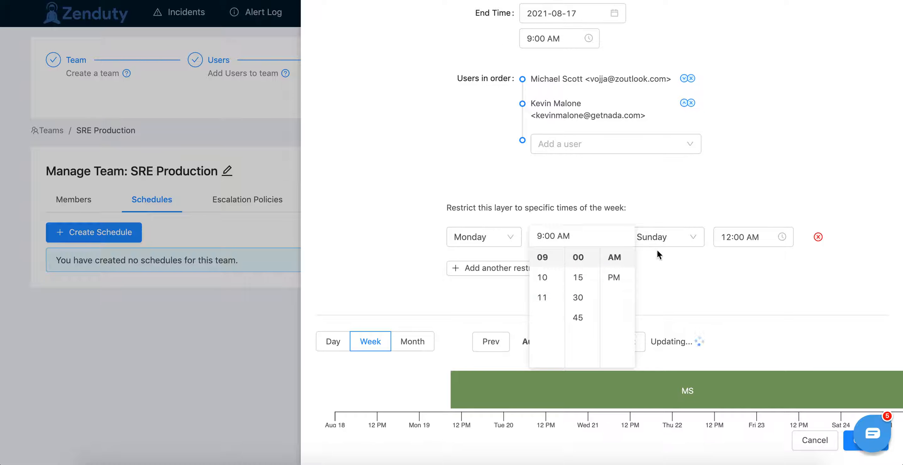
Step: Set the end of the first weekly restriction to Monday at 6:00 PM
{"action": "left_click", "coordinate": [659, 240]}
{"action": "left_click", "coordinate": [660, 260]}
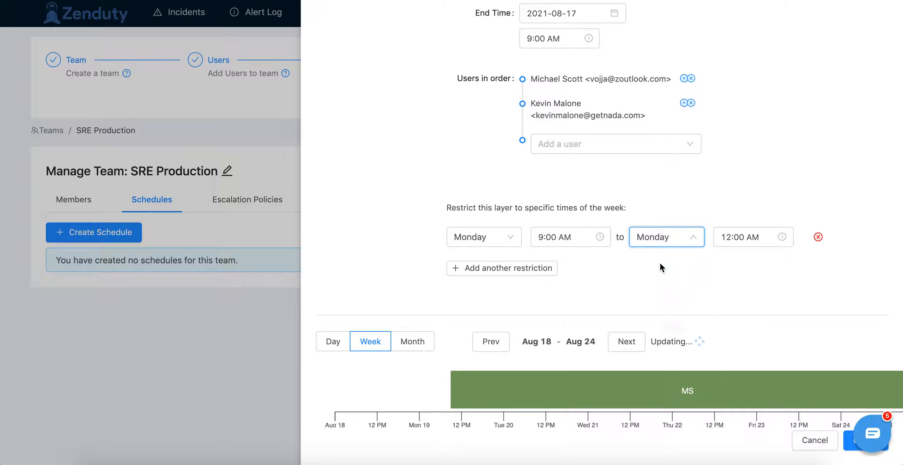
{"action": "left_click", "coordinate": [726, 238]}
{"action": "scroll", "coordinate": [726, 300], "scroll_direction": "down", "scroll_amount": 3}
{"action": "left_click", "coordinate": [725, 276]}
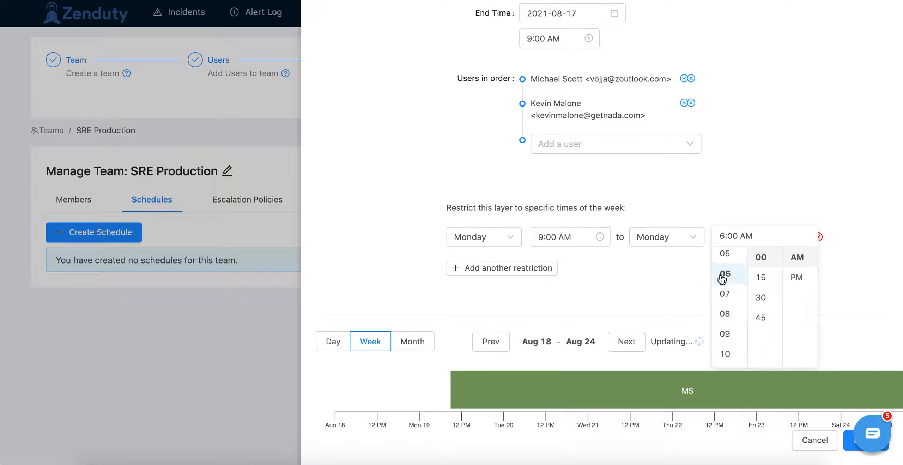
{"action": "left_click", "coordinate": [796, 278]}
{"action": "left_click", "coordinate": [628, 285]}
Step: Add a second weekly restriction starting Tuesday at 9:00 AM
{"action": "left_click", "coordinate": [516, 272]}
{"action": "left_click", "coordinate": [485, 274]}
{"action": "left_click", "coordinate": [479, 316]}
{"action": "left_click", "coordinate": [580, 270]}
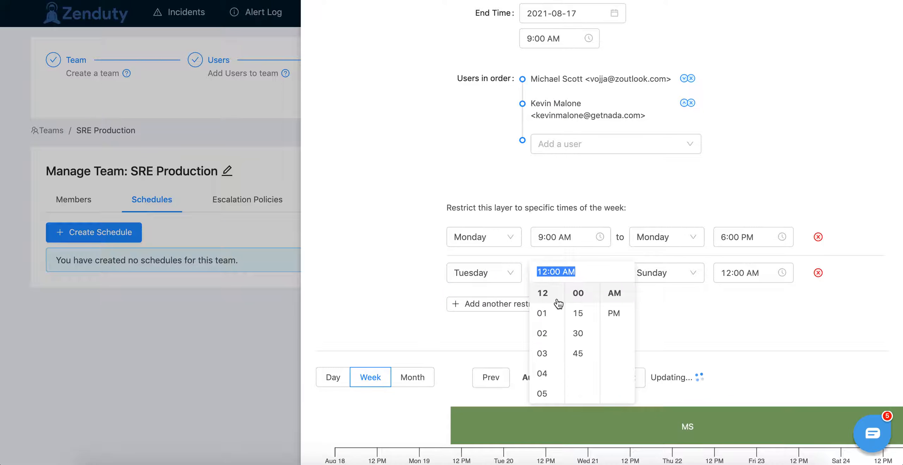
{"action": "scroll", "coordinate": [545, 314], "scroll_direction": "down", "scroll_amount": 6}
{"action": "scroll", "coordinate": [546, 316], "scroll_direction": "up", "scroll_amount": 3}
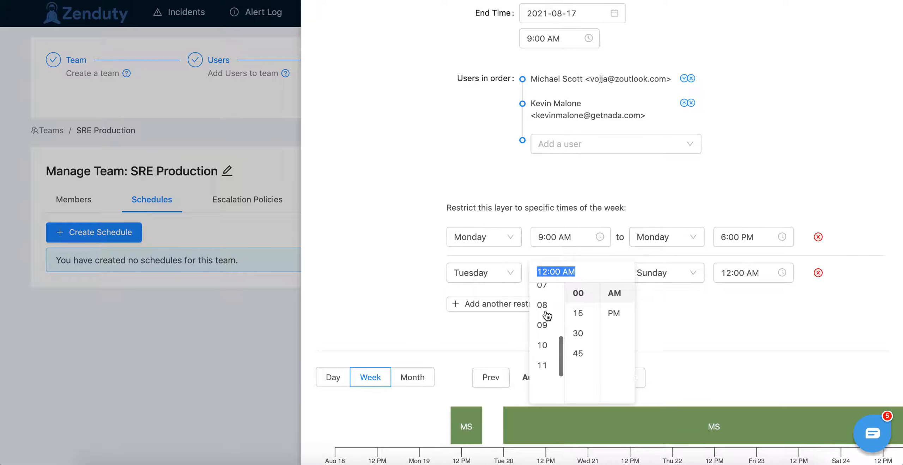
{"action": "left_click", "coordinate": [544, 322]}
{"action": "left_click", "coordinate": [678, 303]}
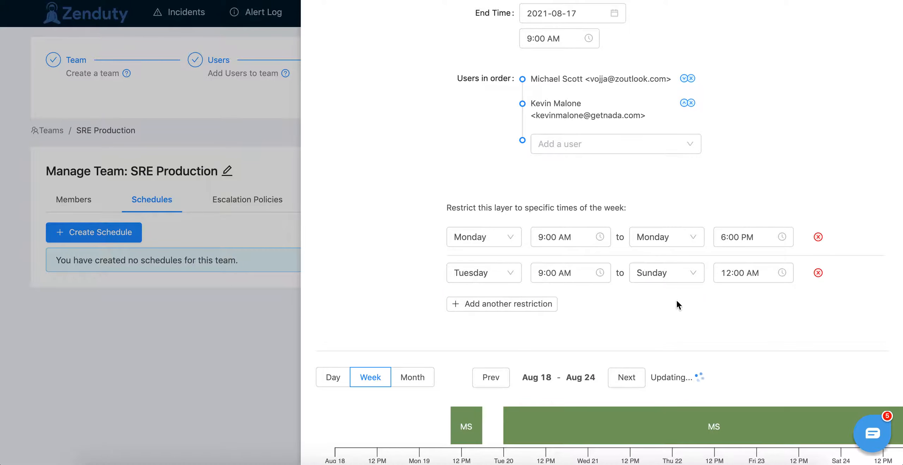
Step: Set the end of the second weekly restriction to Tuesday at 6:00 PM
{"action": "left_click", "coordinate": [670, 280]}
{"action": "left_click", "coordinate": [667, 335]}
{"action": "left_click", "coordinate": [755, 270]}
{"action": "left_click", "coordinate": [684, 277]}
{"action": "left_click", "coordinate": [645, 317]}
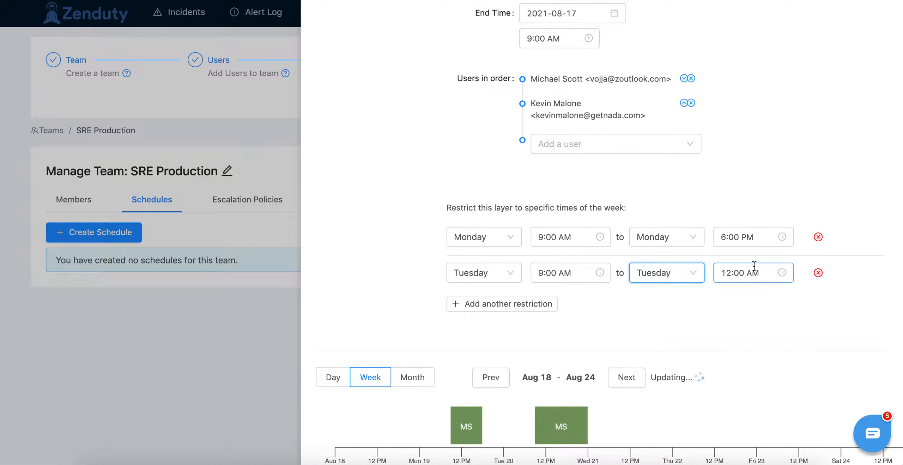
{"action": "left_click", "coordinate": [753, 266]}
{"action": "scroll", "coordinate": [734, 344], "scroll_direction": "down", "scroll_amount": 1}
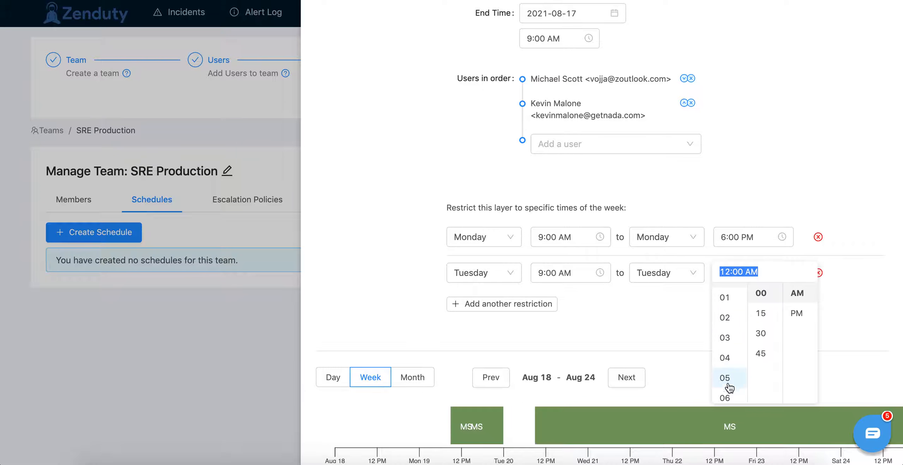
{"action": "left_click", "coordinate": [725, 398]}
{"action": "left_click", "coordinate": [797, 313]}
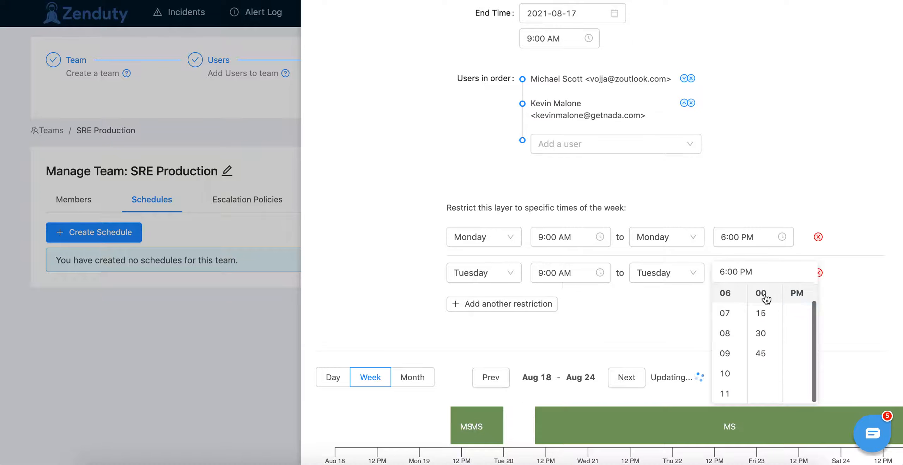
Step: Add a third weekly restriction starting Wednesday at 9:00 AM
{"action": "left_click", "coordinate": [480, 303]}
{"action": "left_click", "coordinate": [478, 307]}
{"action": "left_click", "coordinate": [479, 374]}
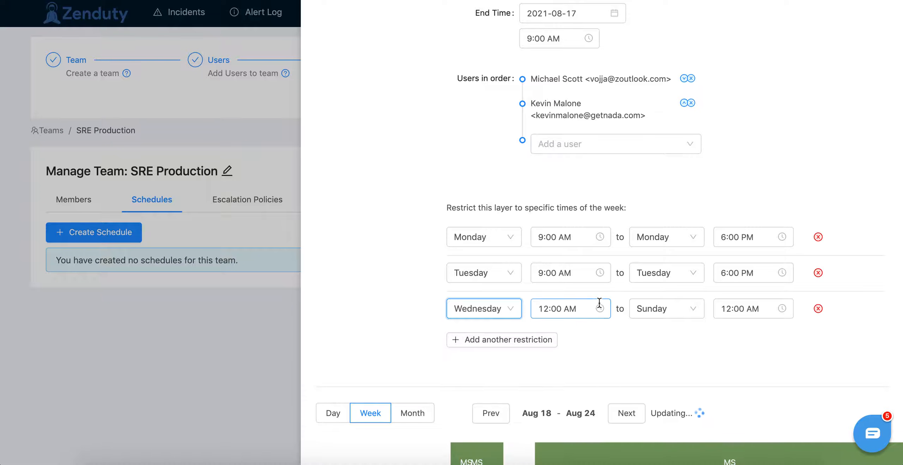
{"action": "left_click", "coordinate": [599, 303]}
{"action": "scroll", "coordinate": [549, 391], "scroll_direction": "down", "scroll_amount": 1}
{"action": "scroll", "coordinate": [549, 391], "scroll_direction": "down", "scroll_amount": 5}
{"action": "scroll", "coordinate": [549, 354], "scroll_direction": "up", "scroll_amount": 2}
{"action": "left_click", "coordinate": [546, 344]}
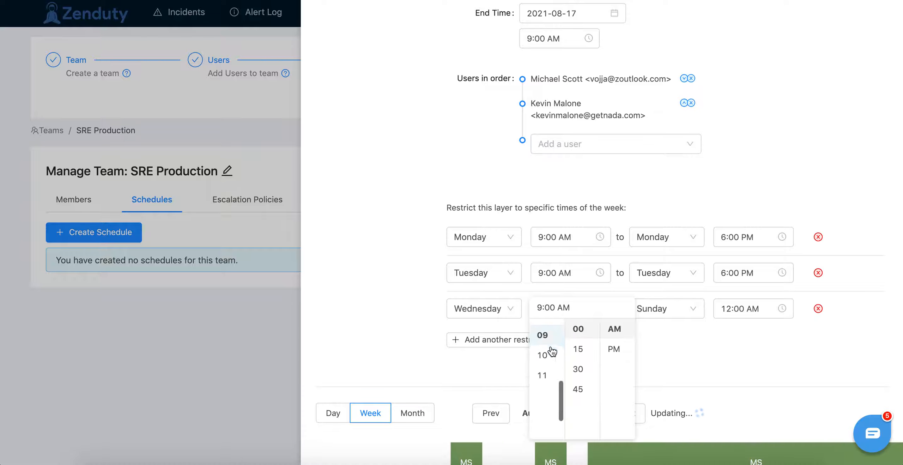
Step: Set the end of the third weekly restriction to Wednesday at 6:00 PM
{"action": "left_click", "coordinate": [676, 312]}
{"action": "left_click", "coordinate": [656, 372]}
{"action": "left_click", "coordinate": [732, 308]}
{"action": "scroll", "coordinate": [733, 359], "scroll_direction": "down", "scroll_amount": 4}
{"action": "left_click", "coordinate": [726, 394]}
{"action": "left_click", "coordinate": [791, 349]}
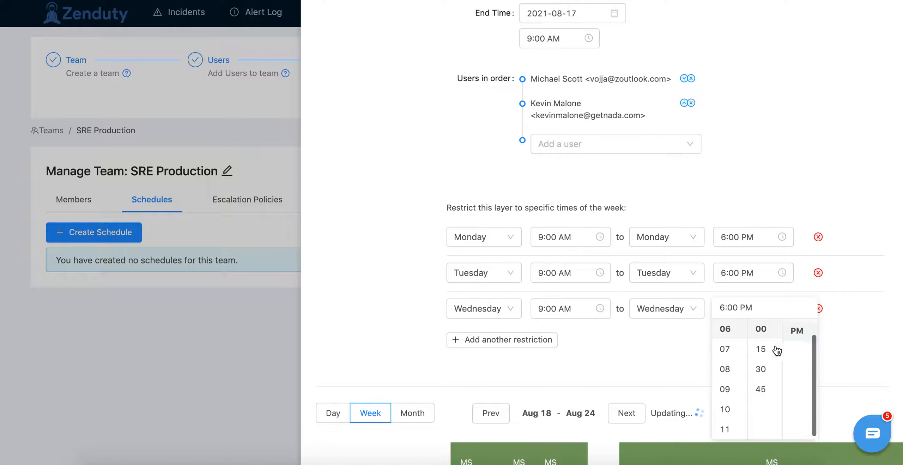
Step: Add a fourth weekly restriction starting Thursday at 9:00 AM
{"action": "left_click", "coordinate": [522, 340]}
{"action": "left_click", "coordinate": [494, 347]}
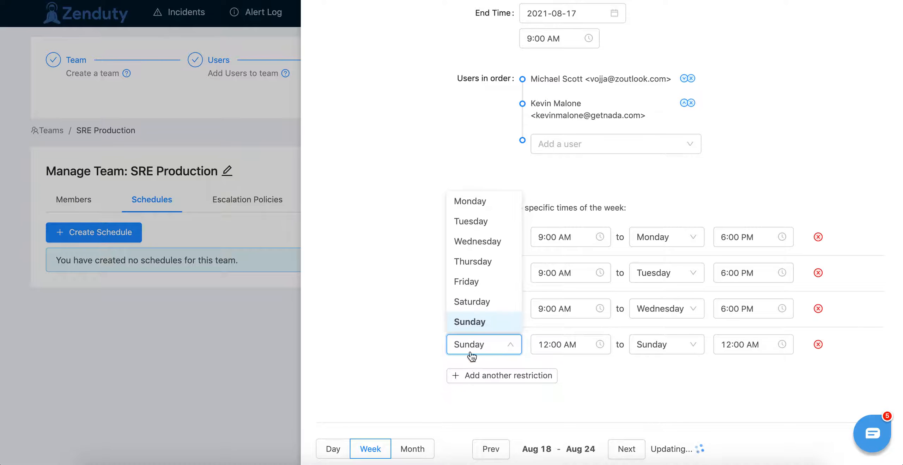
{"action": "left_click", "coordinate": [488, 260]}
{"action": "left_click", "coordinate": [571, 344]}
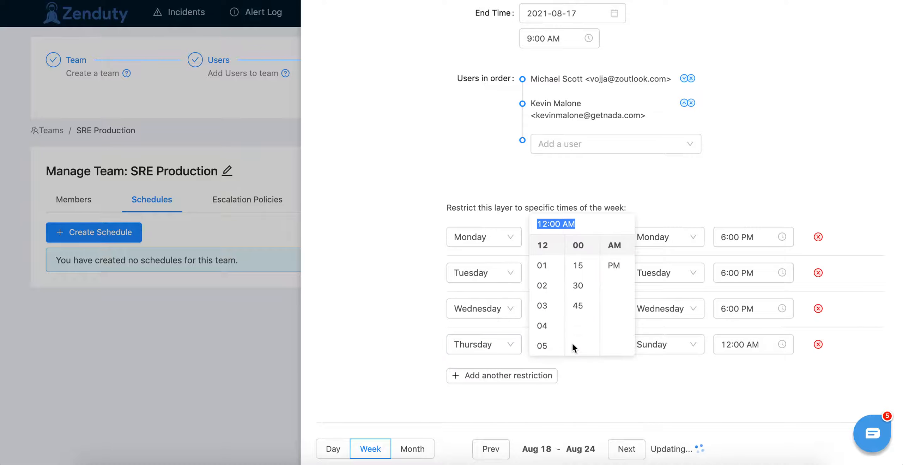
{"action": "scroll", "coordinate": [543, 319], "scroll_direction": "down", "scroll_amount": 5}
{"action": "scroll", "coordinate": [543, 261], "scroll_direction": "up", "scroll_amount": 3}
{"action": "left_click", "coordinate": [543, 252]}
Step: Set the end of the fourth weekly restriction to Thursday at 6:00 PM
{"action": "left_click", "coordinate": [666, 349]}
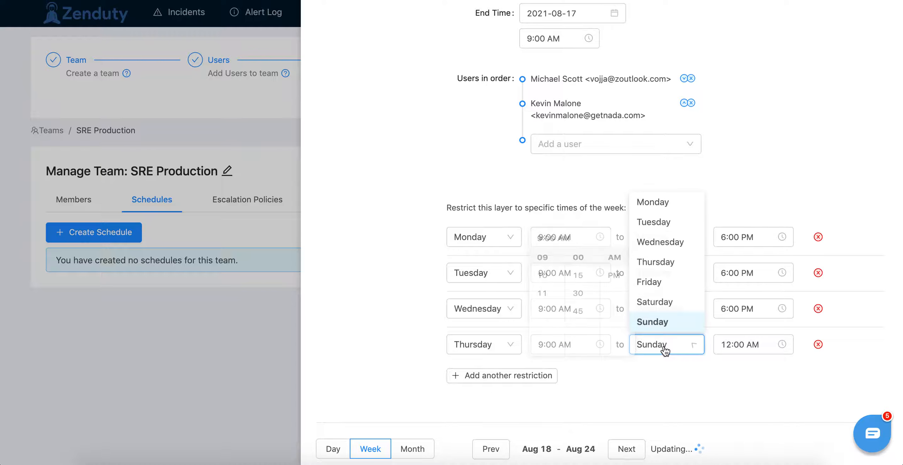
{"action": "left_click", "coordinate": [657, 262]}
{"action": "left_click", "coordinate": [748, 346]}
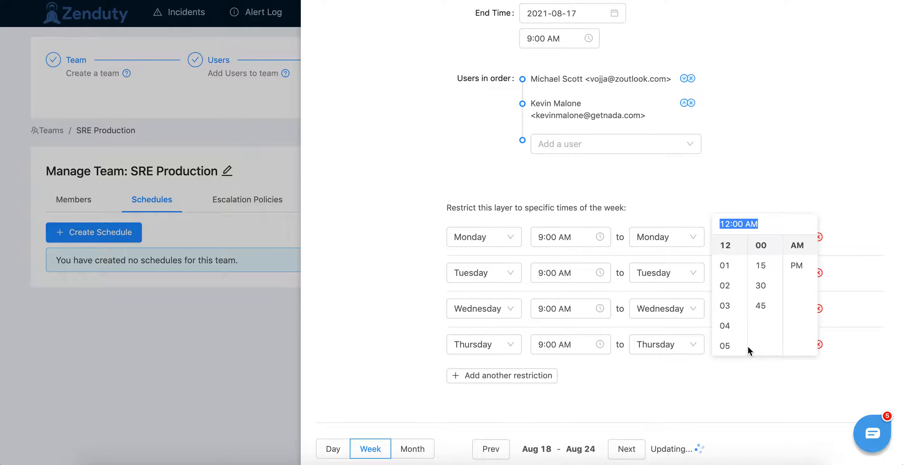
{"action": "scroll", "coordinate": [727, 310], "scroll_direction": "down", "scroll_amount": 1}
{"action": "left_click", "coordinate": [721, 318]}
{"action": "left_click", "coordinate": [805, 270]}
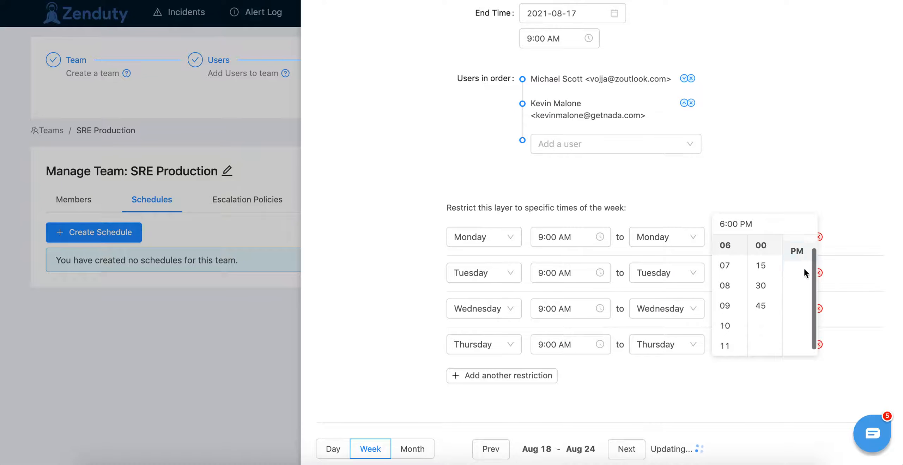
{"action": "left_click", "coordinate": [575, 399]}
Step: Add a fifth weekly restriction starting Friday at 9:00 AM
{"action": "left_click", "coordinate": [519, 376]}
{"action": "left_click", "coordinate": [500, 381]}
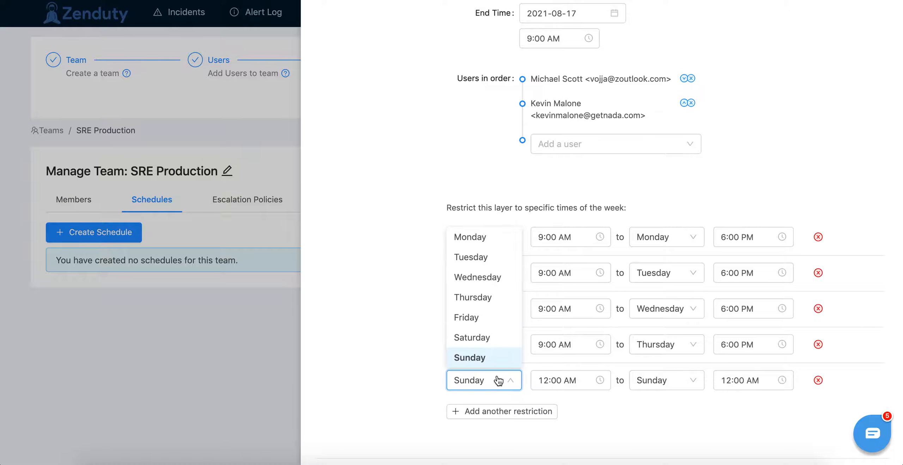
{"action": "left_click", "coordinate": [475, 318]}
{"action": "left_click", "coordinate": [570, 380]}
{"action": "scroll", "coordinate": [549, 334], "scroll_direction": "down", "scroll_amount": 3}
{"action": "left_click", "coordinate": [542, 346]}
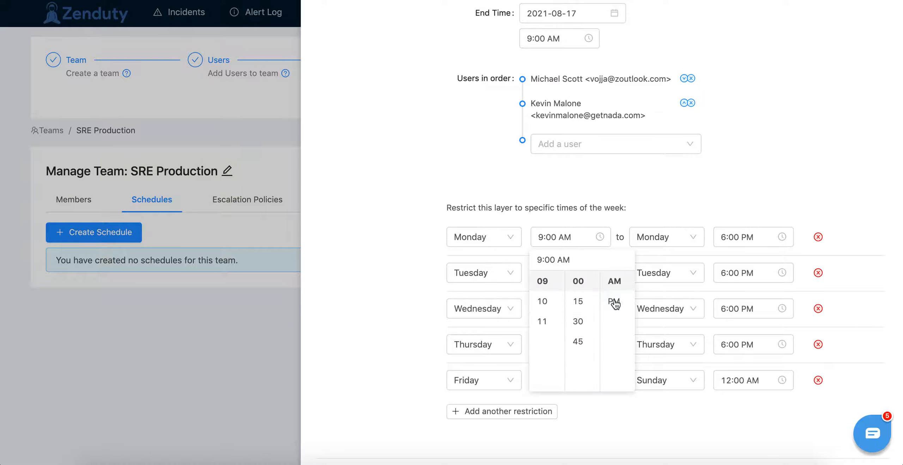
Step: Set the end of the fifth weekly restriction to Friday at 6:00 PM
{"action": "left_click", "coordinate": [662, 399]}
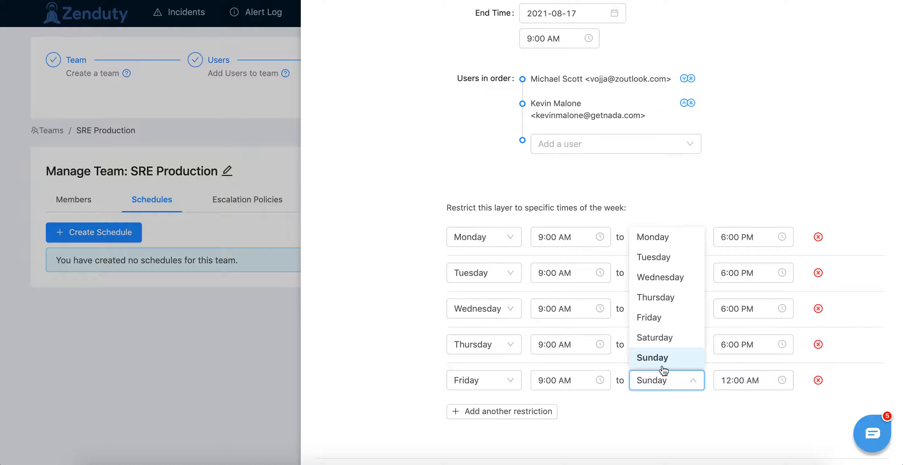
{"action": "left_click", "coordinate": [659, 318]}
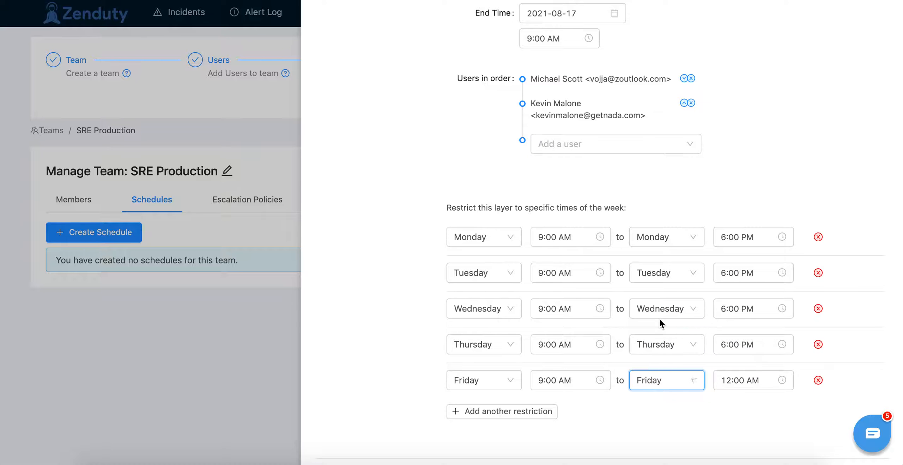
{"action": "left_click", "coordinate": [740, 380]}
{"action": "scroll", "coordinate": [737, 339], "scroll_direction": "down", "scroll_amount": 3}
{"action": "left_click", "coordinate": [736, 340]}
{"action": "left_click", "coordinate": [797, 300]}
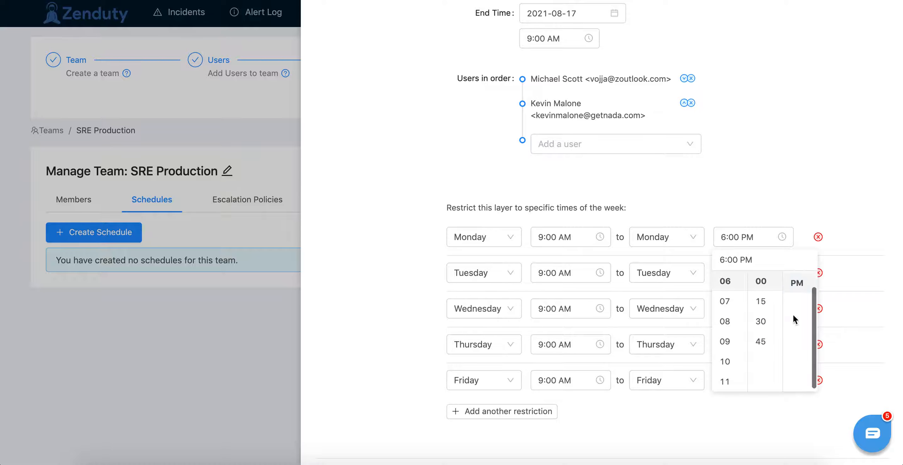
{"action": "left_click", "coordinate": [730, 437]}
Step: Add a second schedule layer named "Weekday night shift" and set its shift length unit to weeks
{"action": "scroll", "coordinate": [714, 423], "scroll_direction": "down", "scroll_amount": 5}
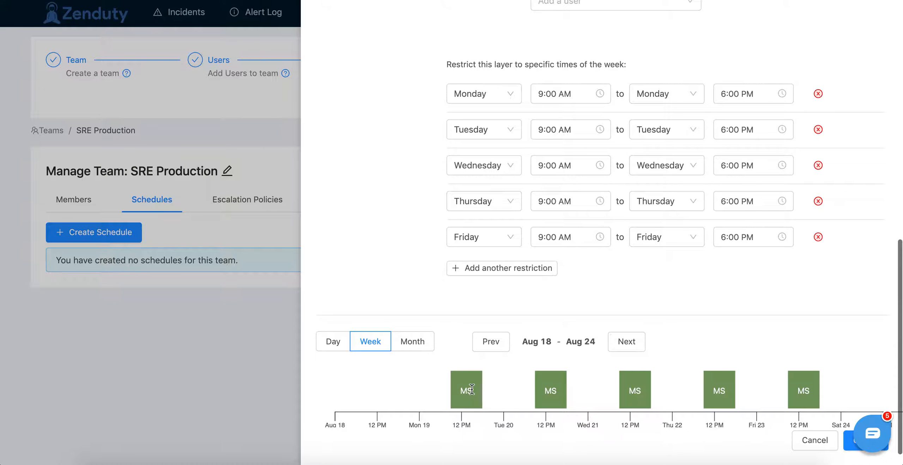
{"action": "scroll", "coordinate": [402, 300], "scroll_direction": "up", "scroll_amount": 7}
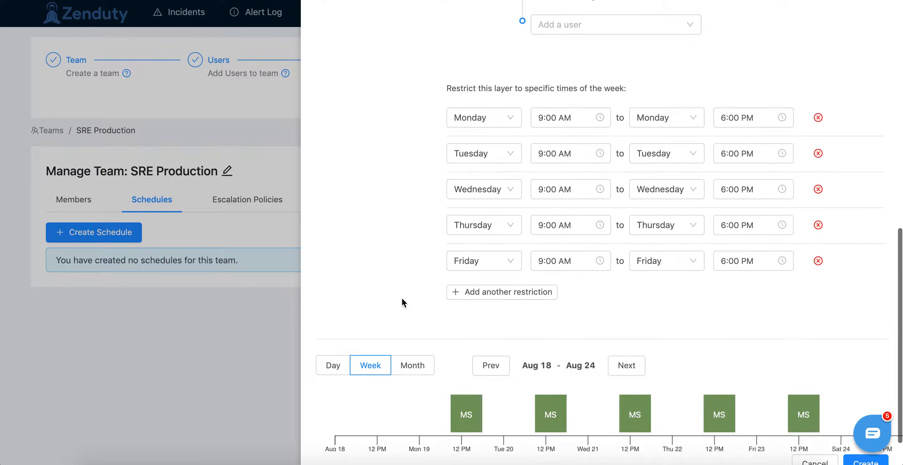
{"action": "scroll", "coordinate": [403, 301], "scroll_direction": "down", "scroll_amount": 7}
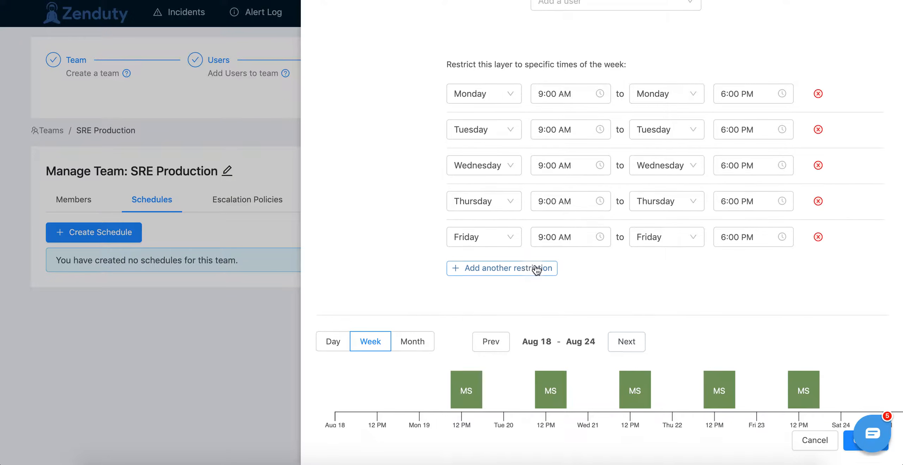
{"action": "scroll", "coordinate": [535, 265], "scroll_direction": "up", "scroll_amount": 10}
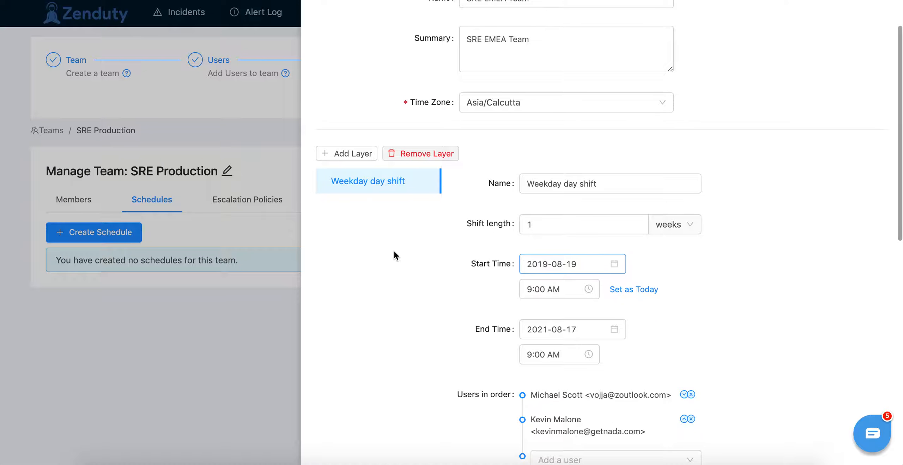
{"action": "left_click", "coordinate": [361, 154]}
{"action": "left_click", "coordinate": [522, 183]}
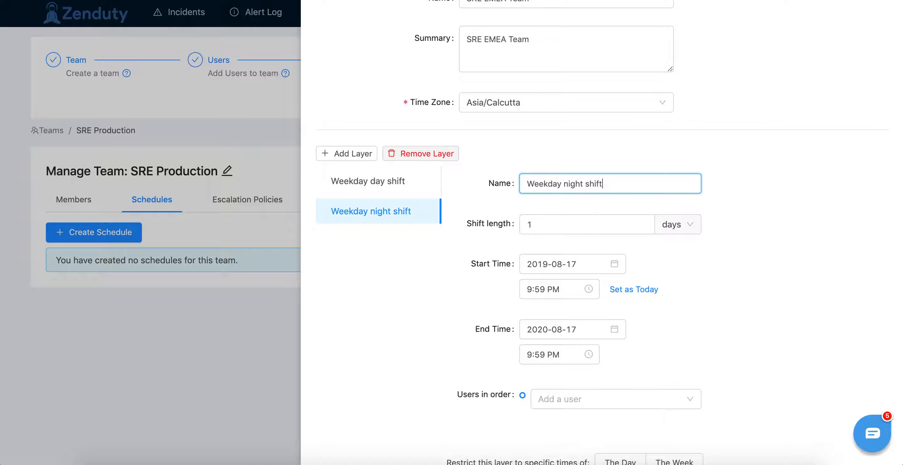
{"action": "left_click", "coordinate": [677, 230]}
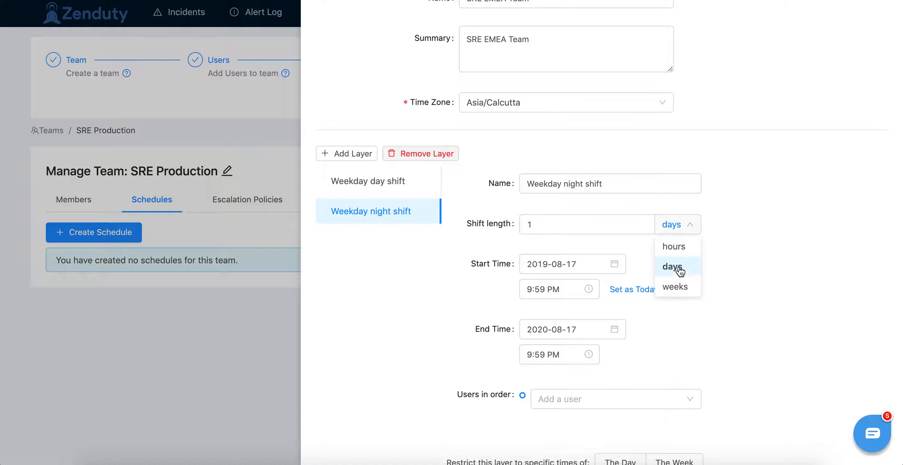
{"action": "left_click", "coordinate": [674, 287]}
Step: Set the start time of the Weekday night shift layer to 6:00 PM
{"action": "scroll", "coordinate": [746, 281], "scroll_direction": "down", "scroll_amount": 1}
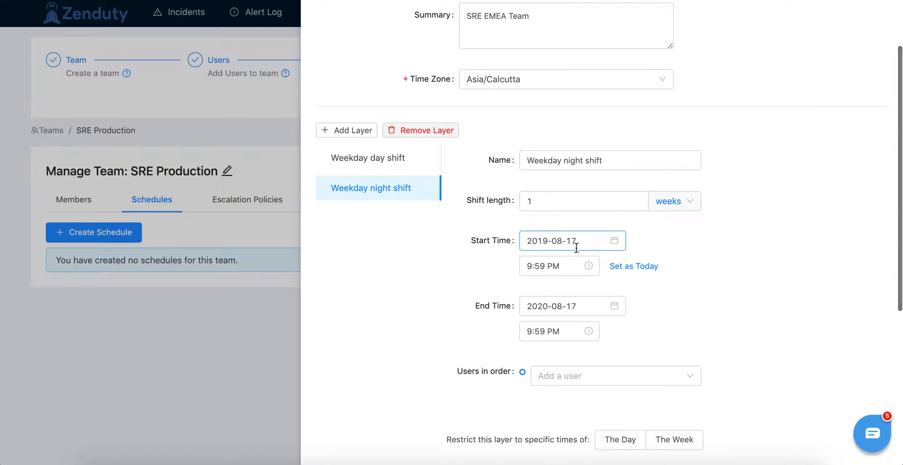
{"action": "left_click", "coordinate": [561, 271]}
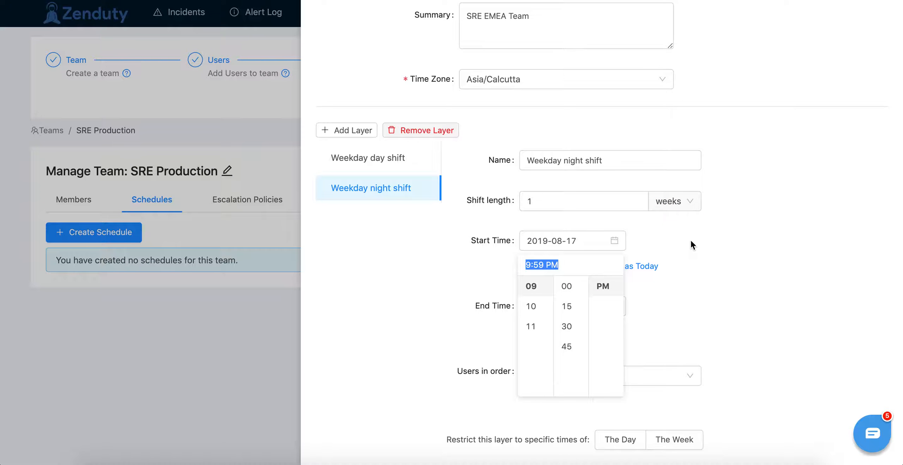
{"action": "scroll", "coordinate": [537, 312], "scroll_direction": "up", "scroll_amount": 3}
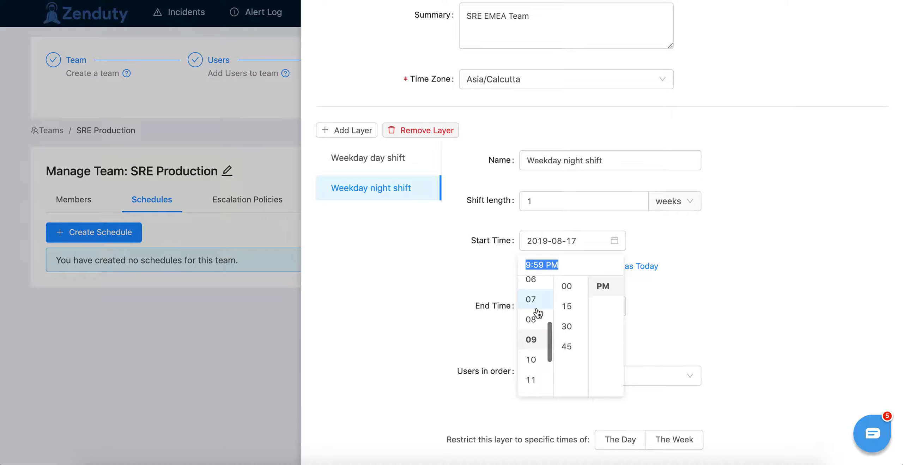
{"action": "scroll", "coordinate": [536, 311], "scroll_direction": "up", "scroll_amount": 1}
{"action": "left_click", "coordinate": [534, 305]}
{"action": "left_click", "coordinate": [686, 308]}
{"action": "left_click", "coordinate": [543, 264]}
{"action": "left_click", "coordinate": [571, 286]}
{"action": "left_click", "coordinate": [726, 292]}
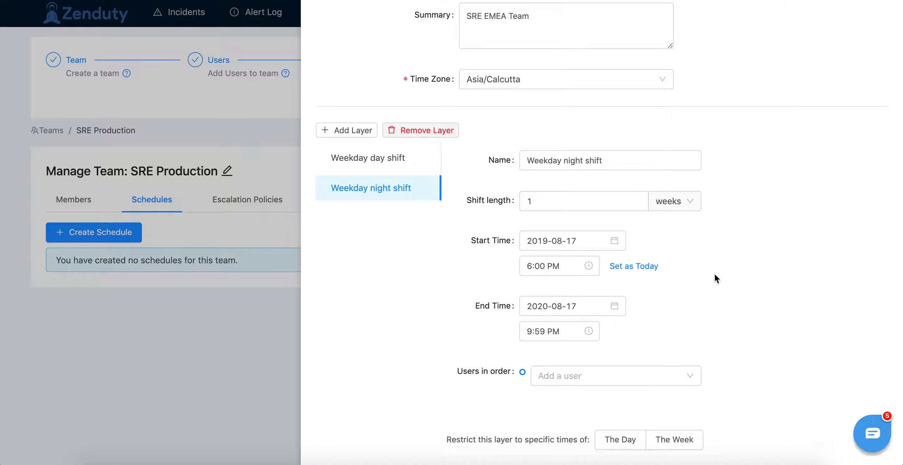
Step: Set the end of the Weekday night shift layer to 2021-08-17 at 6:00 PM
{"action": "left_click", "coordinate": [591, 312]}
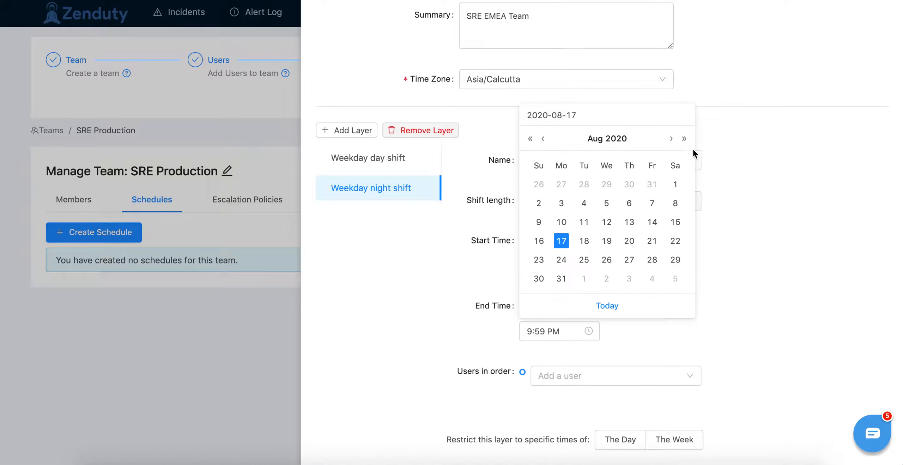
{"action": "left_click", "coordinate": [684, 139]}
{"action": "left_click", "coordinate": [586, 224]}
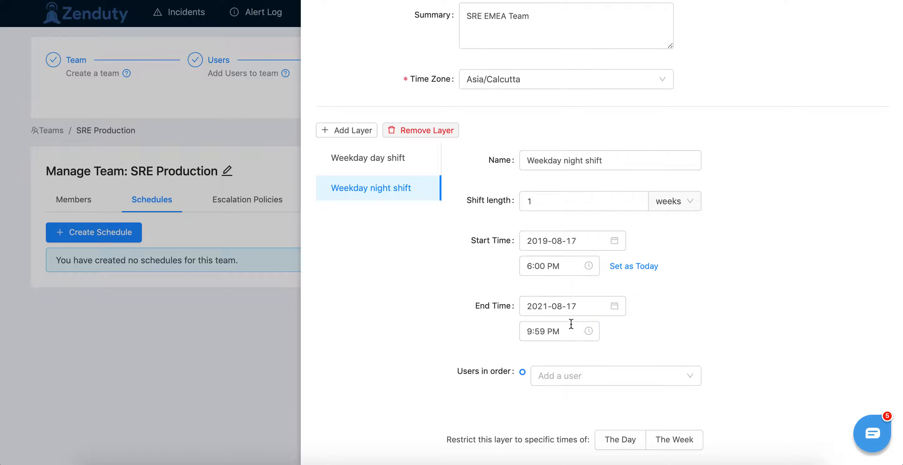
{"action": "left_click", "coordinate": [564, 331]}
{"action": "scroll", "coordinate": [535, 372], "scroll_direction": "up", "scroll_amount": 3}
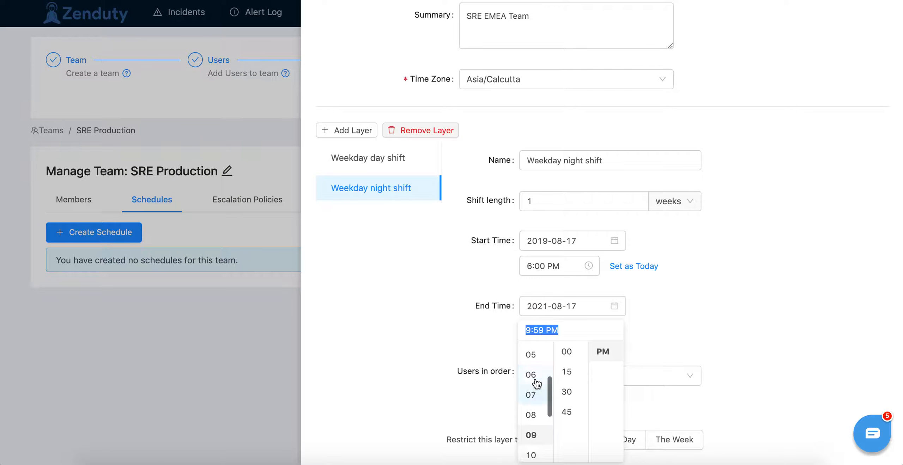
{"action": "left_click", "coordinate": [532, 374]}
{"action": "left_click", "coordinate": [688, 329]}
Step: Add the fourth and fifth users in the team's user list, in that order, to the Weekday night shift rotation
{"action": "scroll", "coordinate": [689, 331], "scroll_direction": "down", "scroll_amount": 3}
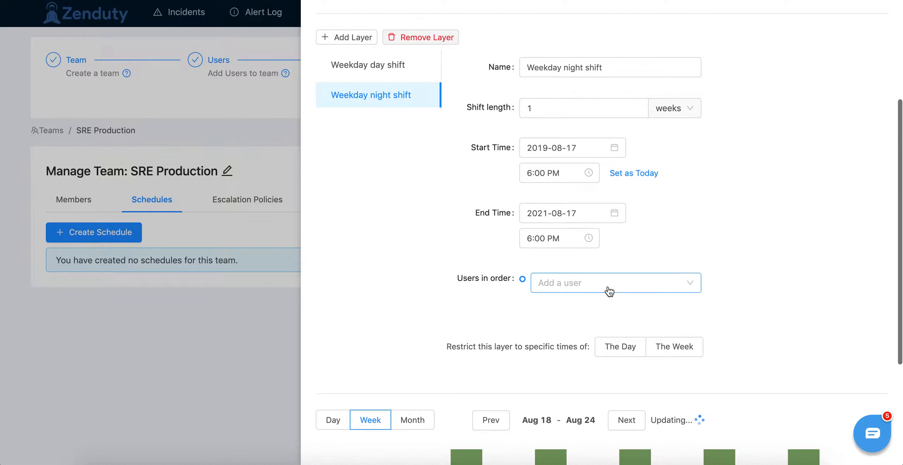
{"action": "left_click", "coordinate": [609, 285]}
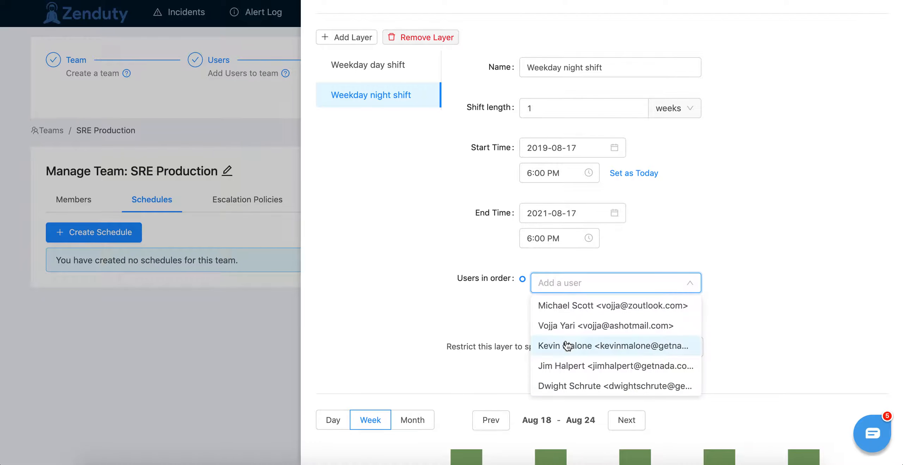
{"action": "left_click", "coordinate": [570, 370]}
{"action": "left_click", "coordinate": [573, 326]}
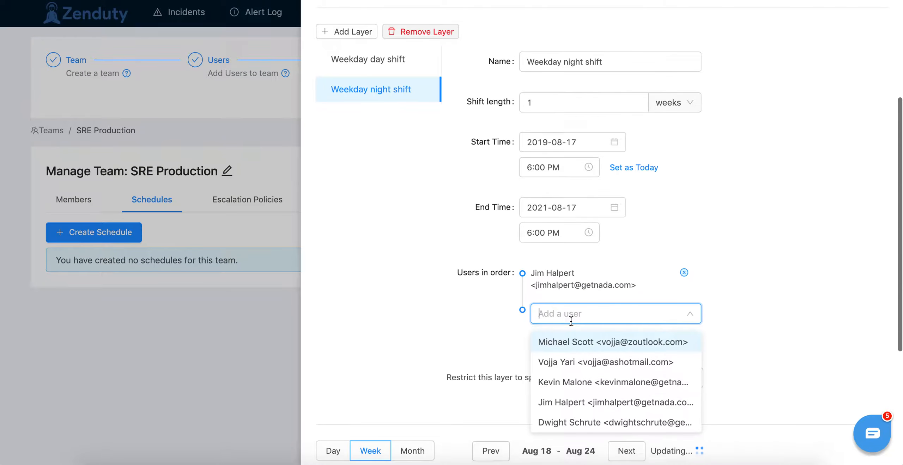
{"action": "left_click", "coordinate": [564, 425]}
Step: Restrict the night shift layer to specific times of the week, starting the first restriction on Monday at 6:00 PM
{"action": "scroll", "coordinate": [745, 285], "scroll_direction": "down", "scroll_amount": 4}
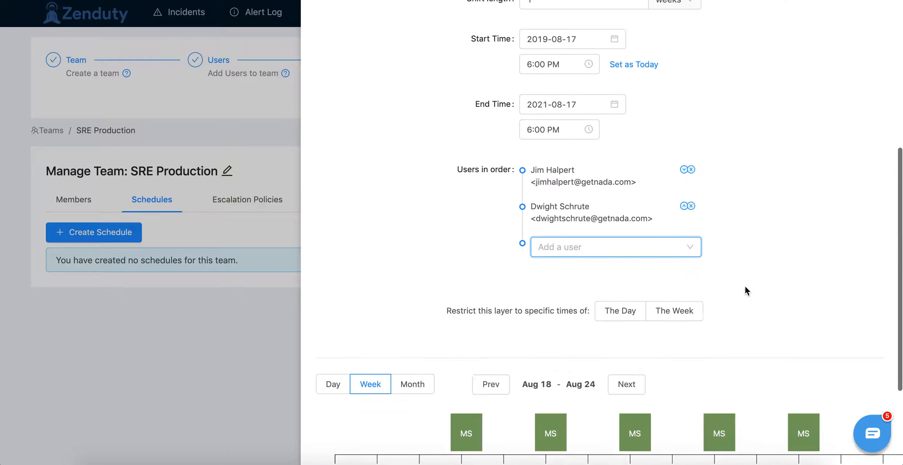
{"action": "scroll", "coordinate": [745, 285], "scroll_direction": "up", "scroll_amount": 4}
{"action": "scroll", "coordinate": [745, 285], "scroll_direction": "down", "scroll_amount": 3}
{"action": "scroll", "coordinate": [745, 285], "scroll_direction": "down", "scroll_amount": 3}
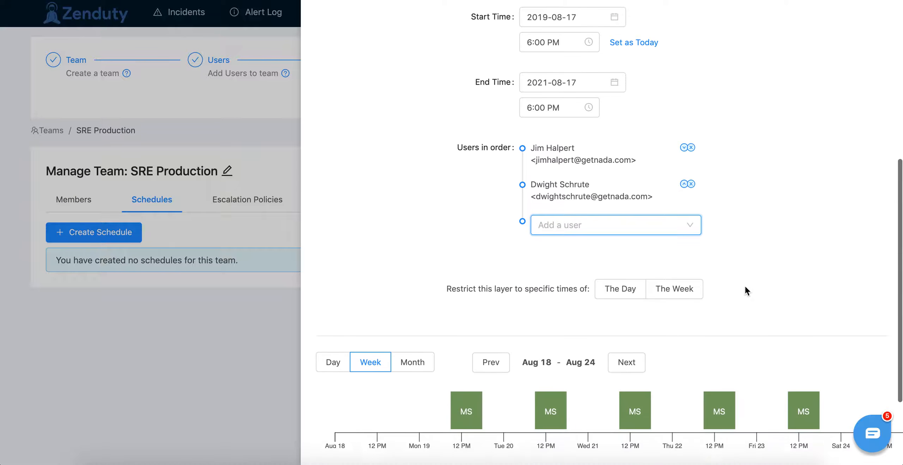
{"action": "left_click", "coordinate": [637, 268]}
{"action": "left_click", "coordinate": [677, 266]}
{"action": "left_click", "coordinate": [495, 306]}
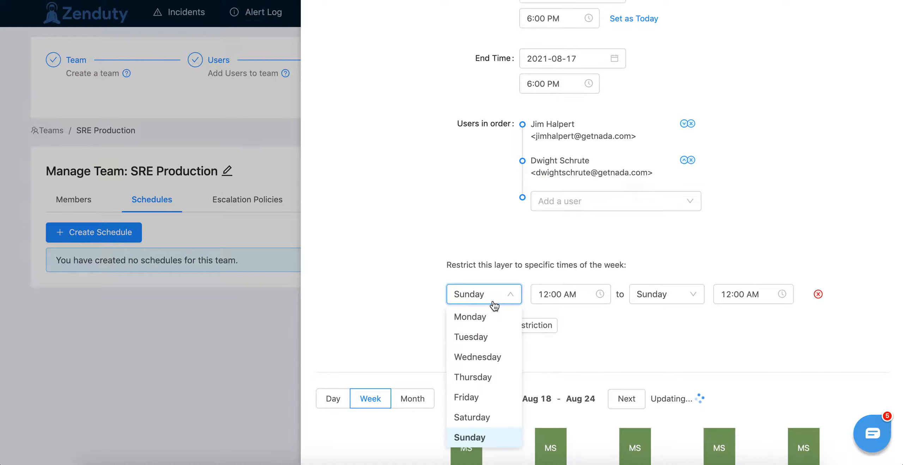
{"action": "left_click", "coordinate": [492, 325]}
{"action": "left_click", "coordinate": [571, 294]}
{"action": "scroll", "coordinate": [542, 367], "scroll_direction": "down", "scroll_amount": 3}
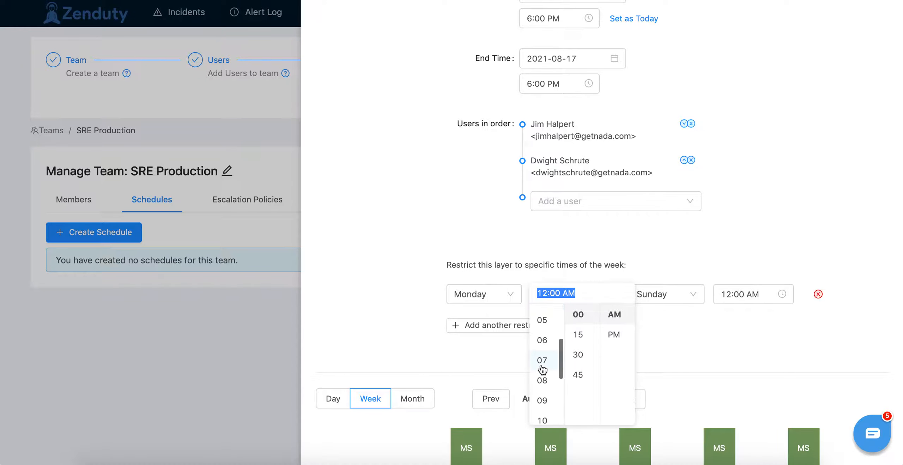
{"action": "left_click", "coordinate": [542, 340]}
{"action": "left_click", "coordinate": [614, 335]}
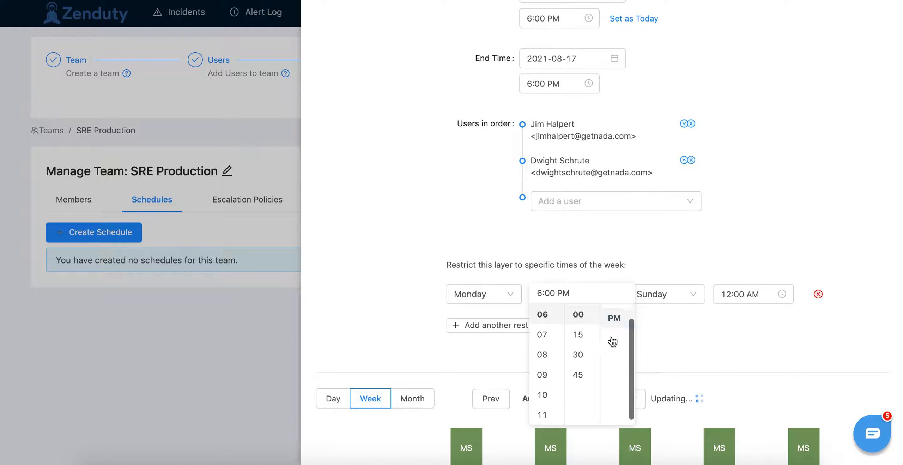
Step: Set the end of the night shift layer's first weekly restriction to Tuesday at 9:00 AM
{"action": "left_click", "coordinate": [669, 297]}
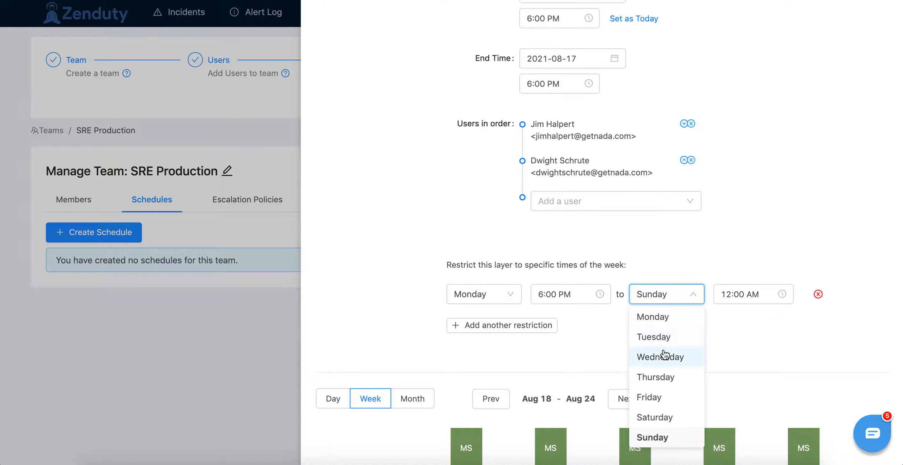
{"action": "left_click", "coordinate": [663, 337]}
{"action": "left_click", "coordinate": [745, 296]}
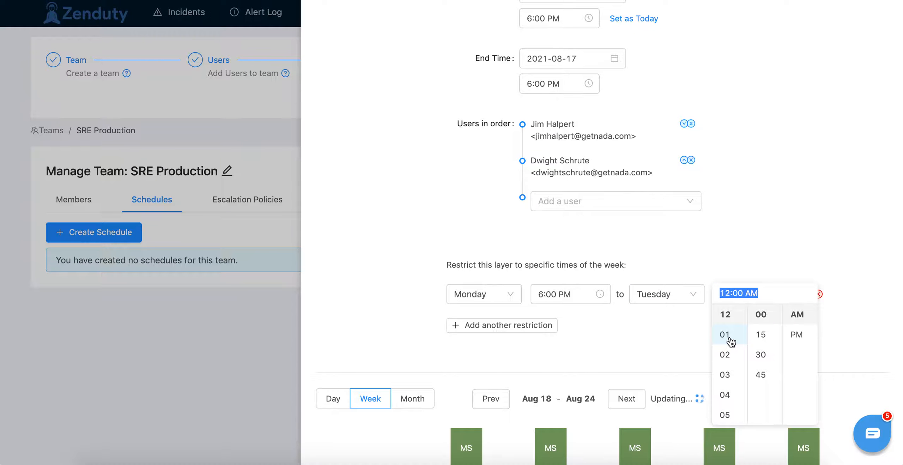
{"action": "scroll", "coordinate": [730, 339], "scroll_direction": "down", "scroll_amount": 3}
{"action": "left_click", "coordinate": [728, 396]}
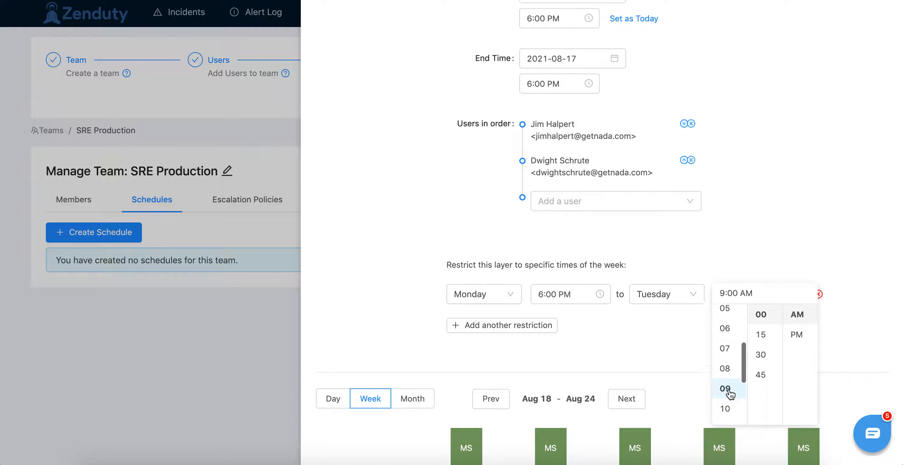
Step: Add four more weekly restrictions to the night shift layer and start the second restriction on Tuesday
{"action": "left_click", "coordinate": [519, 325]}
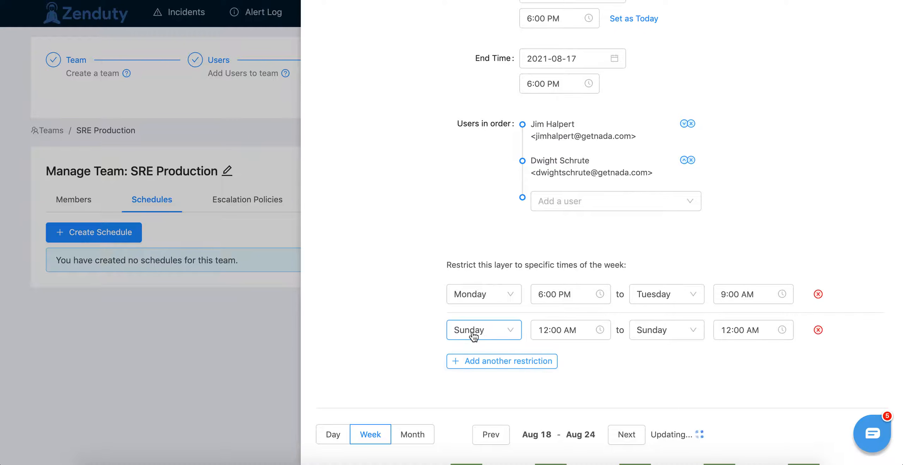
{"action": "left_click", "coordinate": [471, 330]}
{"action": "left_click", "coordinate": [474, 207]}
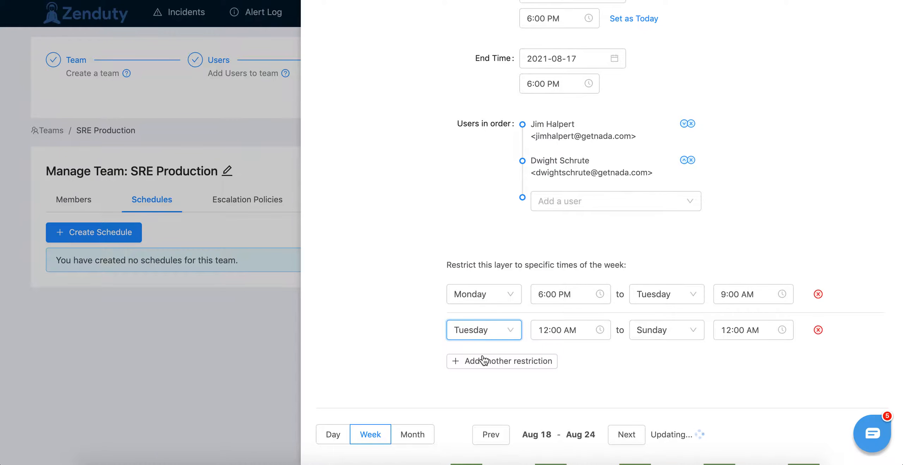
{"action": "left_click", "coordinate": [484, 361]}
{"action": "scroll", "coordinate": [483, 366], "scroll_direction": "down", "scroll_amount": 3}
{"action": "left_click", "coordinate": [482, 367]}
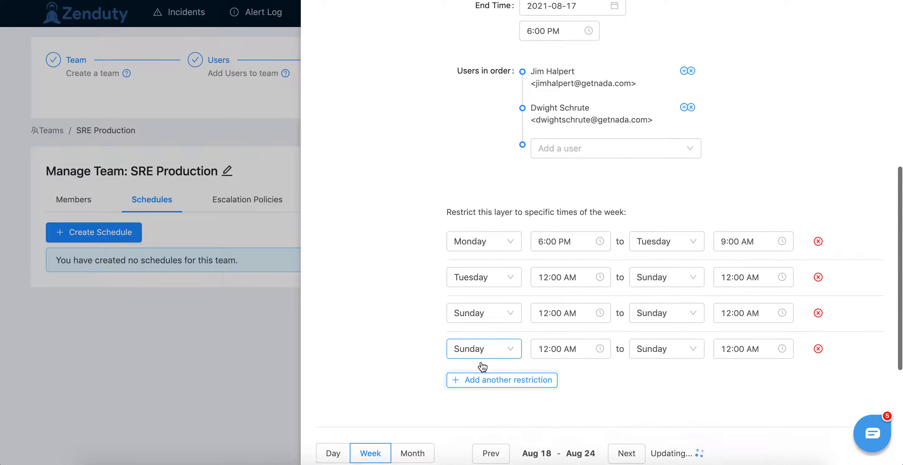
{"action": "left_click", "coordinate": [458, 378]}
Step: Set the start days of the night shift layer's third, fourth and fifth restrictions to Wednesday, Thursday and Friday
{"action": "left_click", "coordinate": [486, 319]}
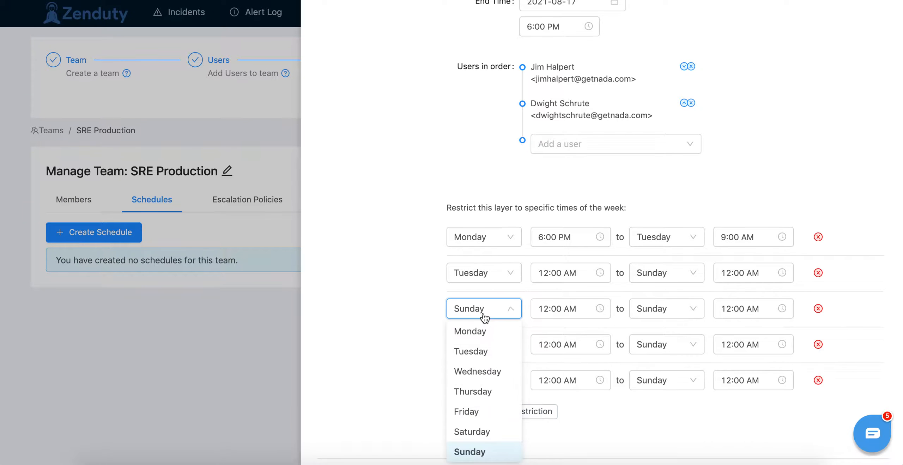
{"action": "left_click", "coordinate": [481, 370]}
{"action": "left_click", "coordinate": [489, 353]}
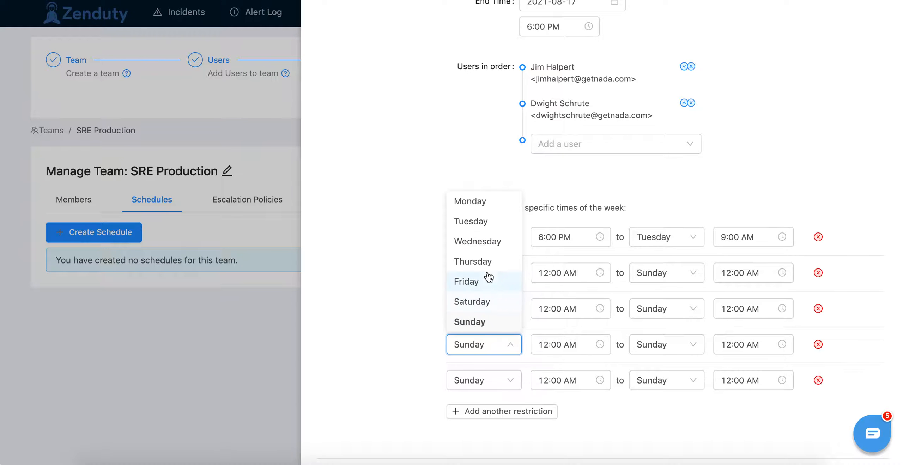
{"action": "left_click", "coordinate": [473, 261]}
{"action": "left_click", "coordinate": [480, 386]}
{"action": "left_click", "coordinate": [478, 319]}
Step: Set the end days of the second to fifth night shift restrictions to Wednesday, Thursday, Friday and Saturday
{"action": "left_click", "coordinate": [660, 274]}
{"action": "left_click", "coordinate": [660, 335]}
{"action": "left_click", "coordinate": [669, 310]}
{"action": "left_click", "coordinate": [664, 390]}
{"action": "left_click", "coordinate": [671, 356]}
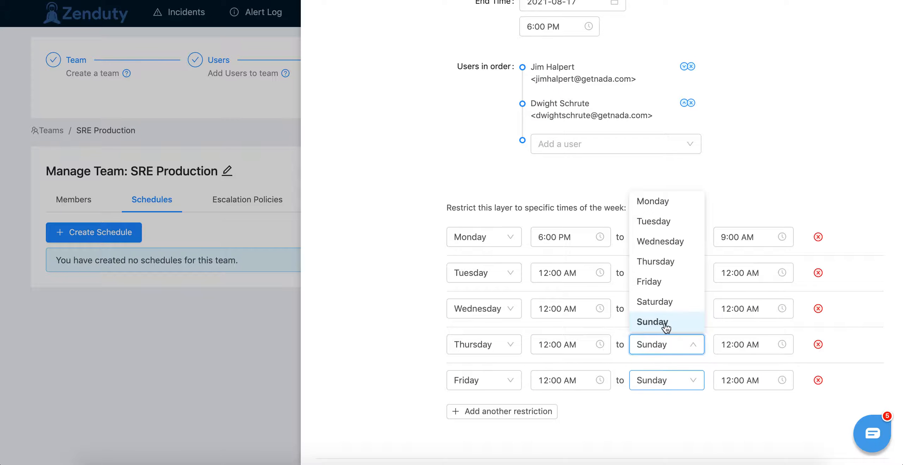
{"action": "left_click", "coordinate": [668, 284]}
{"action": "left_click", "coordinate": [664, 388]}
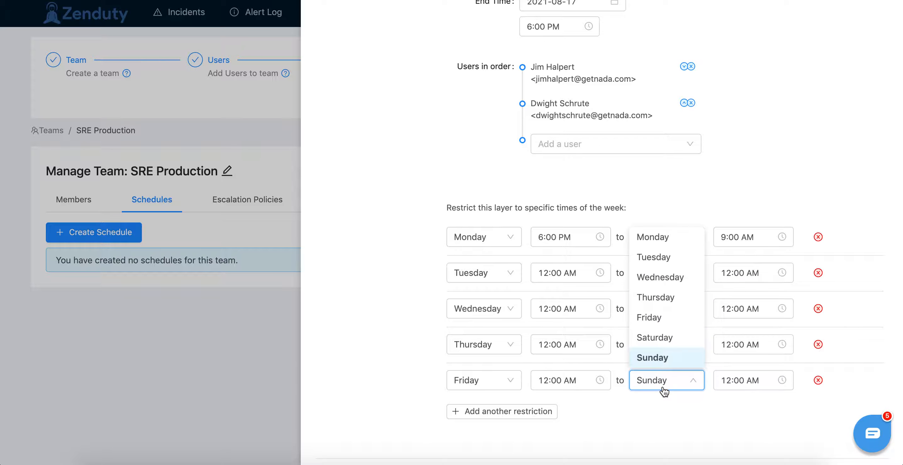
{"action": "left_click", "coordinate": [656, 337]}
Step: Set the start times of the night shift restrictions beginning on Tuesday and Wednesday to 6:00 PM
{"action": "left_click", "coordinate": [563, 271]}
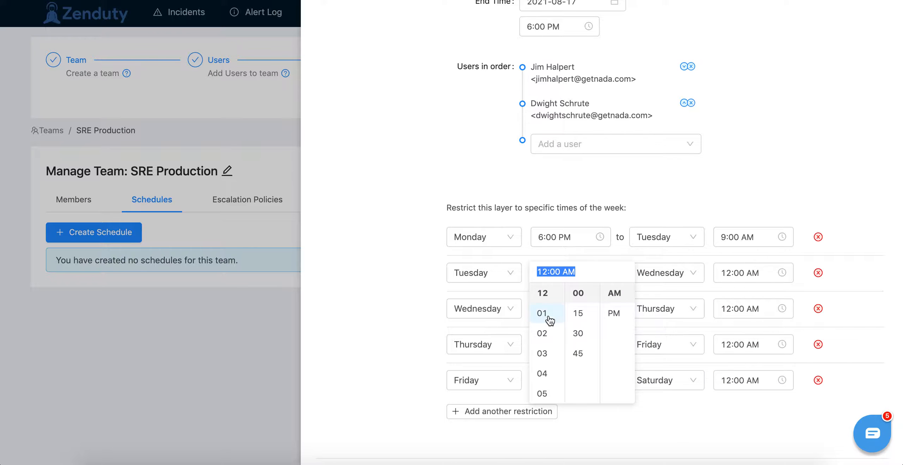
{"action": "scroll", "coordinate": [543, 379], "scroll_direction": "down", "scroll_amount": 2}
{"action": "left_click", "coordinate": [542, 385]}
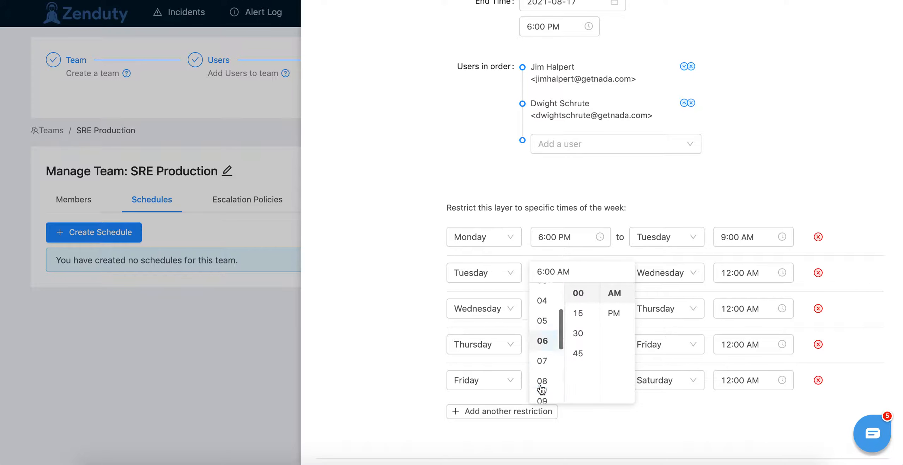
{"action": "left_click", "coordinate": [613, 313]}
{"action": "left_click", "coordinate": [663, 399]}
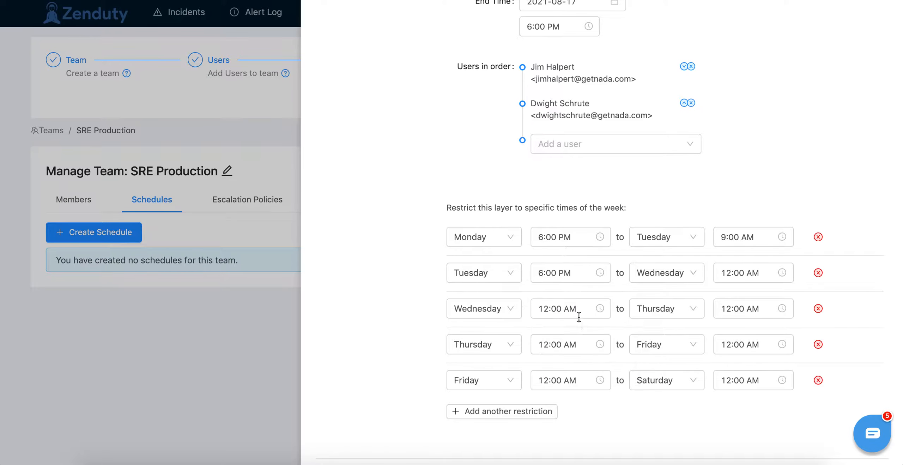
{"action": "left_click", "coordinate": [574, 311]}
{"action": "scroll", "coordinate": [538, 391], "scroll_direction": "down", "scroll_amount": 2}
{"action": "left_click", "coordinate": [540, 401]}
{"action": "left_click", "coordinate": [613, 349]}
{"action": "left_click", "coordinate": [651, 414]}
Step: Set the start times of the night shift restrictions beginning on Thursday and Friday to 6:00 PM
{"action": "left_click", "coordinate": [540, 345]}
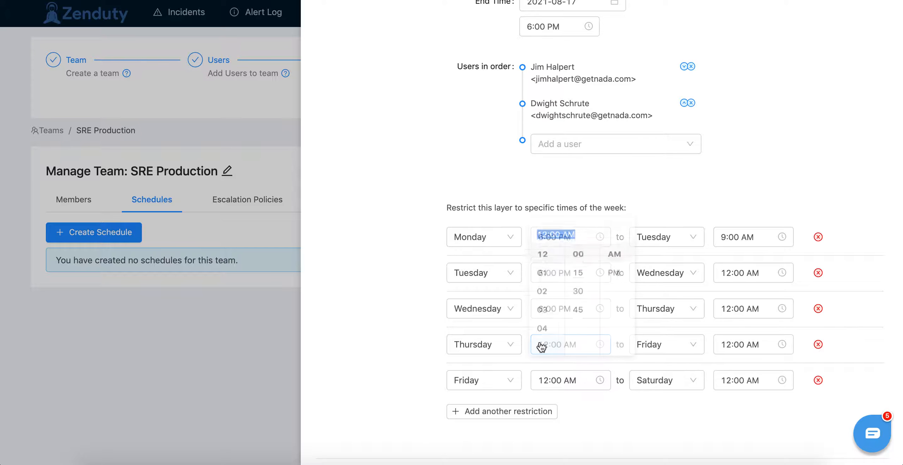
{"action": "scroll", "coordinate": [547, 310], "scroll_direction": "down", "scroll_amount": 2}
{"action": "left_click", "coordinate": [544, 330]}
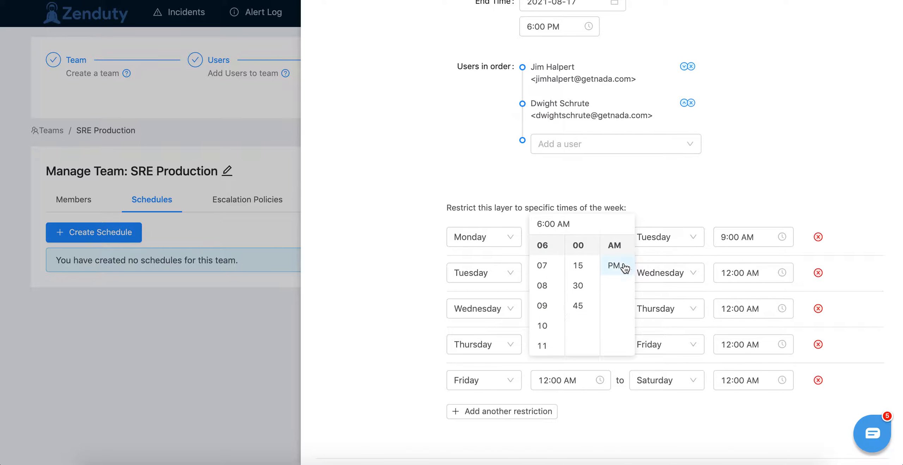
{"action": "left_click", "coordinate": [614, 265]}
{"action": "left_click", "coordinate": [621, 397]}
{"action": "left_click", "coordinate": [566, 380]}
{"action": "scroll", "coordinate": [541, 332], "scroll_direction": "down", "scroll_amount": 2}
{"action": "left_click", "coordinate": [542, 351]}
{"action": "left_click", "coordinate": [613, 301]}
{"action": "left_click", "coordinate": [651, 426]}
Step: Set the end times of the night shift restrictions ending on Wednesday and Thursday to 9:00 AM
{"action": "left_click", "coordinate": [750, 277]}
{"action": "scroll", "coordinate": [730, 325], "scroll_direction": "down", "scroll_amount": 5}
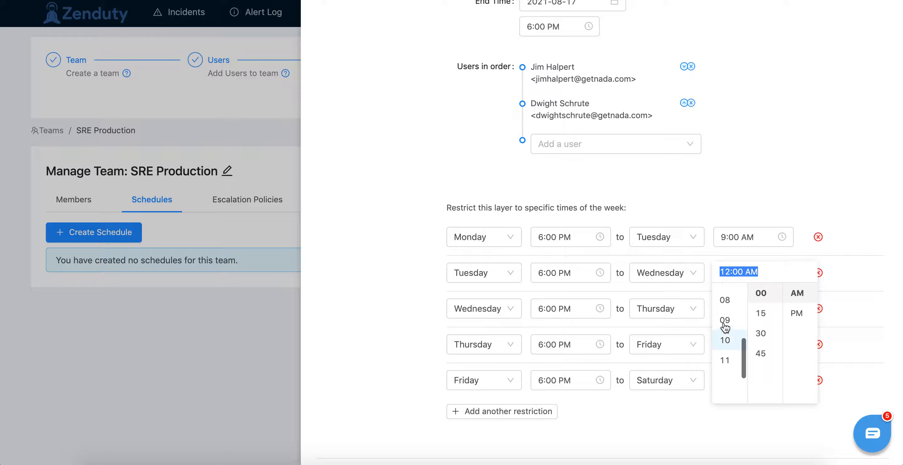
{"action": "left_click", "coordinate": [725, 321]}
{"action": "left_click", "coordinate": [797, 313]}
{"action": "left_click", "coordinate": [796, 293]}
{"action": "left_click", "coordinate": [871, 271]}
{"action": "left_click", "coordinate": [740, 307]}
{"action": "scroll", "coordinate": [725, 329], "scroll_direction": "down", "scroll_amount": 5}
{"action": "scroll", "coordinate": [720, 360], "scroll_direction": "up", "scroll_amount": 2}
{"action": "left_click", "coordinate": [723, 361]}
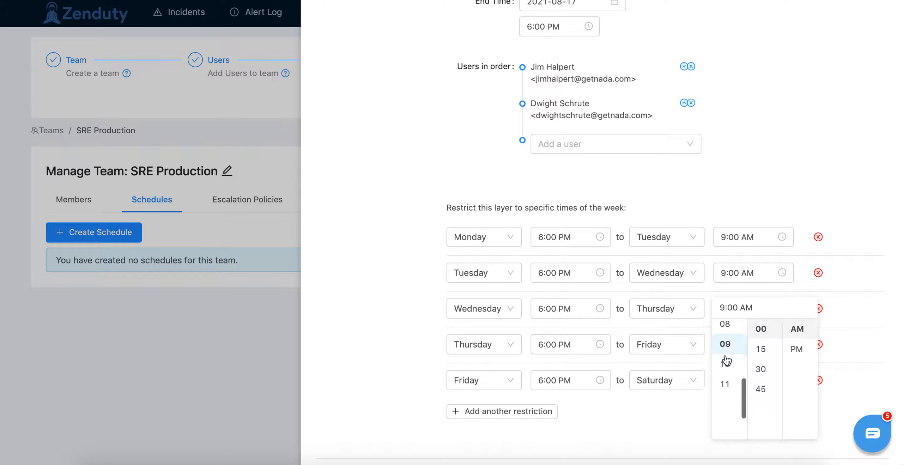
{"action": "left_click", "coordinate": [849, 321]}
Step: Set the end times of the night shift restrictions ending on Friday and Saturday to 9:00 AM
{"action": "left_click", "coordinate": [756, 349]}
{"action": "scroll", "coordinate": [721, 316], "scroll_direction": "down", "scroll_amount": 3}
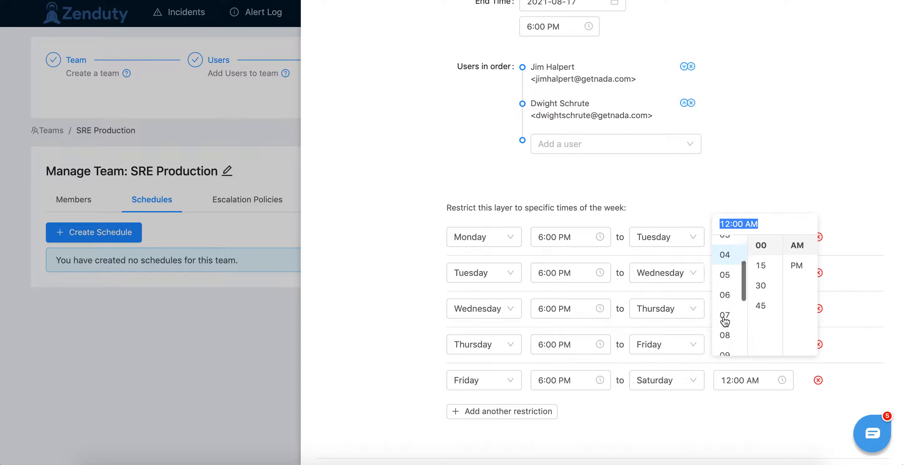
{"action": "left_click", "coordinate": [723, 349]}
{"action": "left_click", "coordinate": [848, 306]}
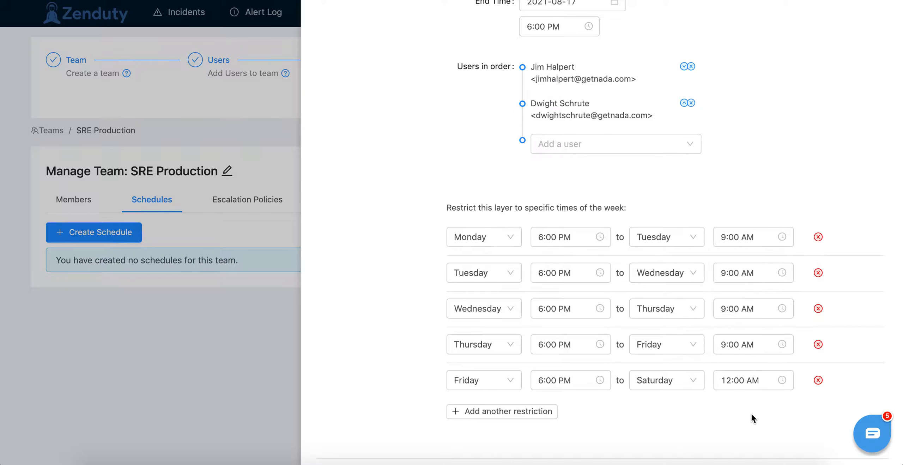
{"action": "left_click", "coordinate": [738, 380]}
{"action": "scroll", "coordinate": [725, 326], "scroll_direction": "down", "scroll_amount": 3}
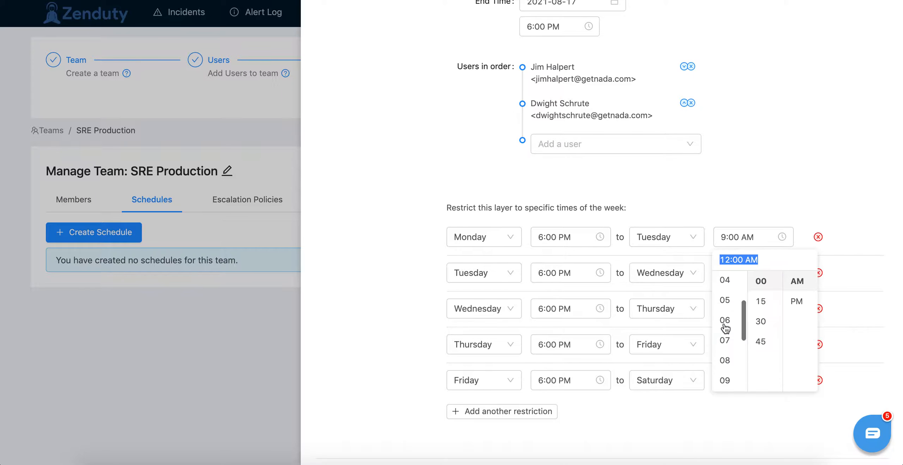
{"action": "left_click", "coordinate": [725, 382]}
{"action": "left_click", "coordinate": [858, 329]}
Step: Add a third layer to the schedule, named Weekend shift, with a shift length of 1 week
{"action": "scroll", "coordinate": [372, 236], "scroll_direction": "down", "scroll_amount": 10}
{"action": "scroll", "coordinate": [428, 326], "scroll_direction": "right", "scroll_amount": 2}
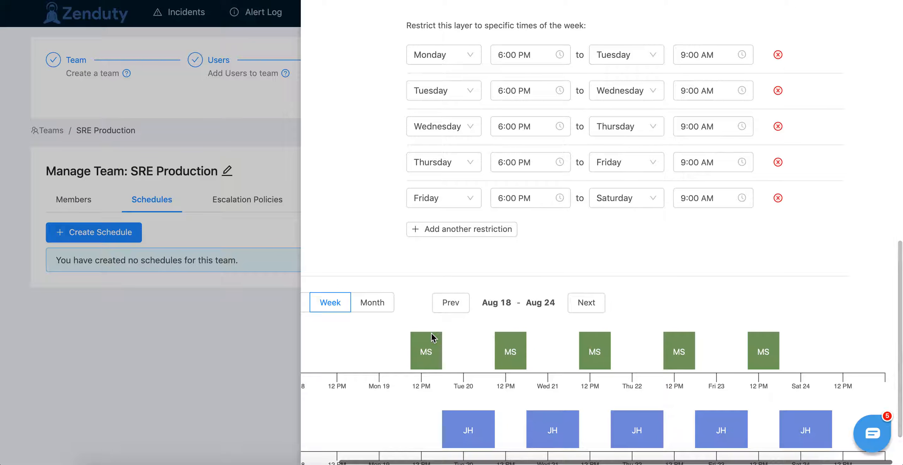
{"action": "scroll", "coordinate": [441, 336], "scroll_direction": "down", "scroll_amount": 3}
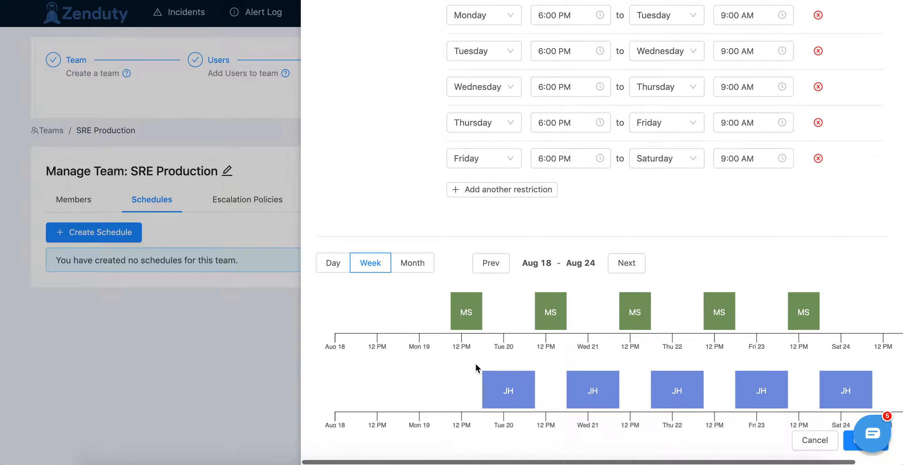
{"action": "scroll", "coordinate": [476, 364], "scroll_direction": "up", "scroll_amount": 15}
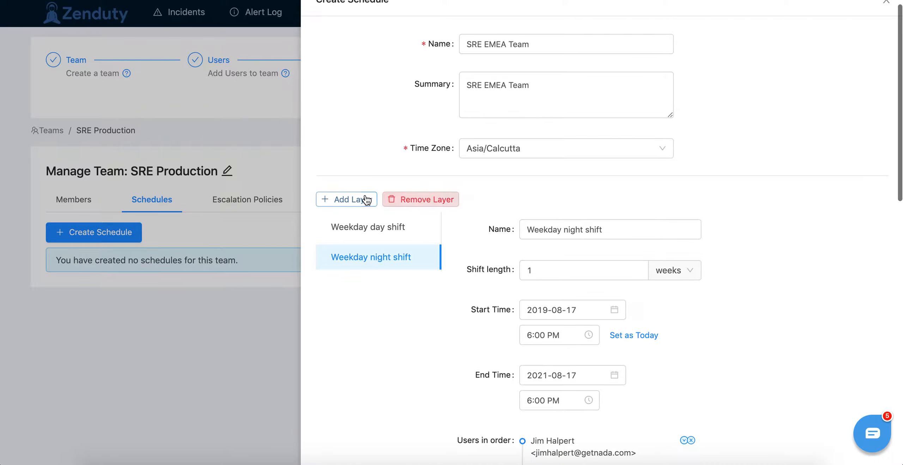
{"action": "left_click", "coordinate": [356, 202]}
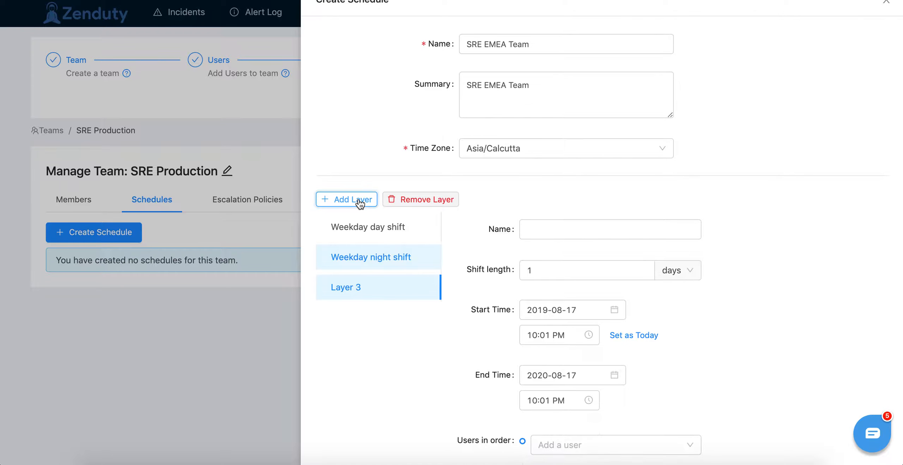
{"action": "left_click", "coordinate": [546, 226]}
{"action": "type", "text": "Weekend"}
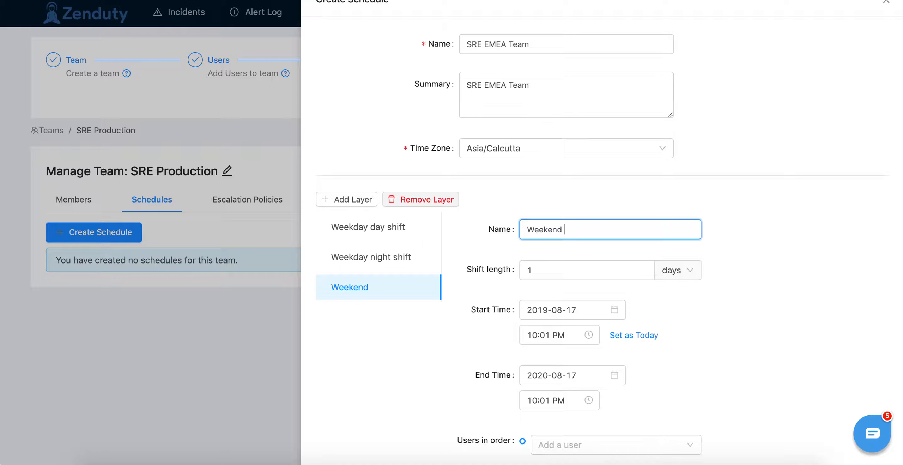
{"action": "left_click", "coordinate": [677, 280]}
{"action": "left_click", "coordinate": [680, 331]}
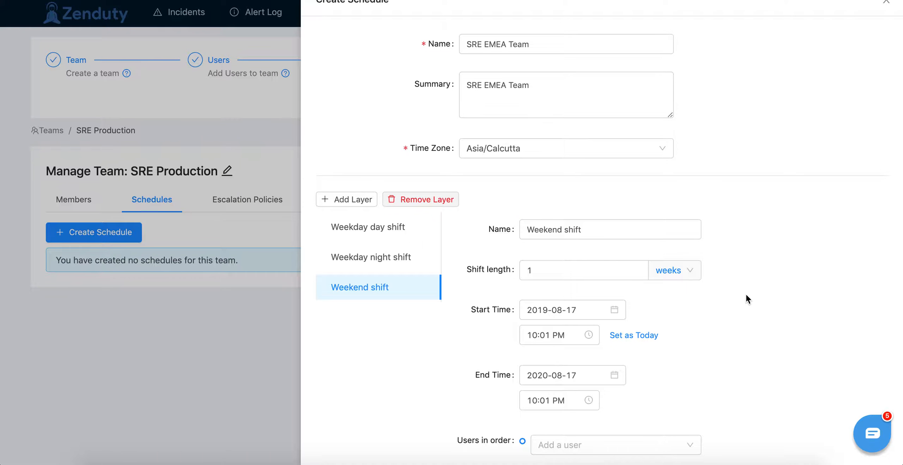
Step: Set the start date of the Weekend shift layer to 2019-08-24
{"action": "scroll", "coordinate": [745, 293], "scroll_direction": "down", "scroll_amount": 2}
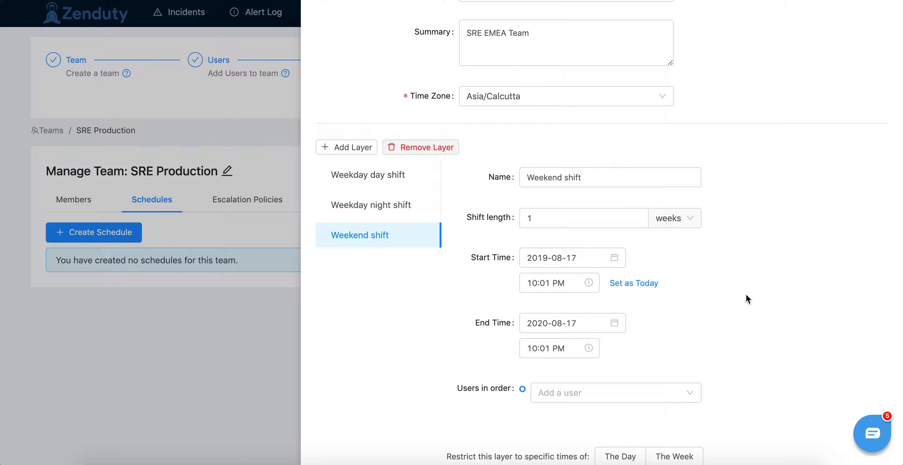
{"action": "scroll", "coordinate": [743, 251], "scroll_direction": "down", "scroll_amount": 1}
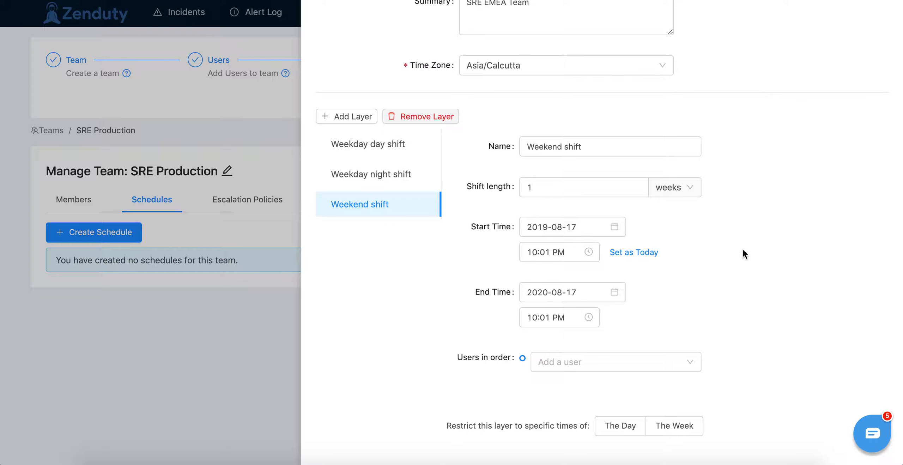
{"action": "scroll", "coordinate": [743, 251], "scroll_direction": "down", "scroll_amount": 1}
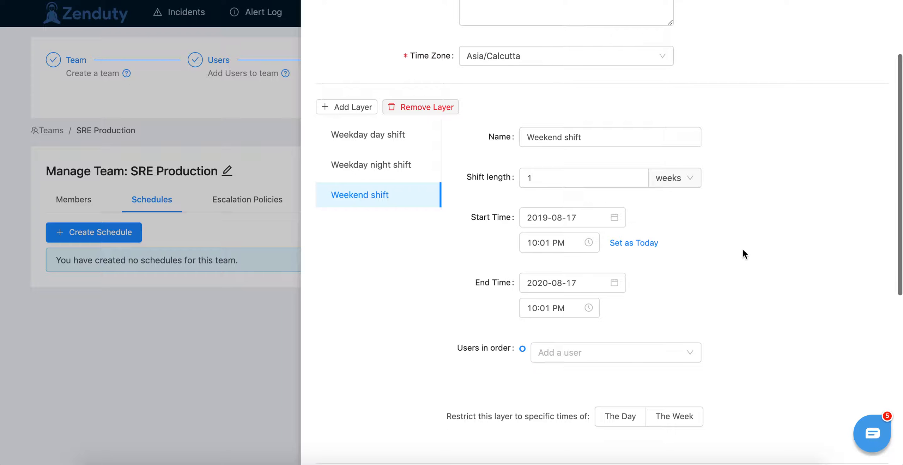
{"action": "left_click", "coordinate": [563, 213]}
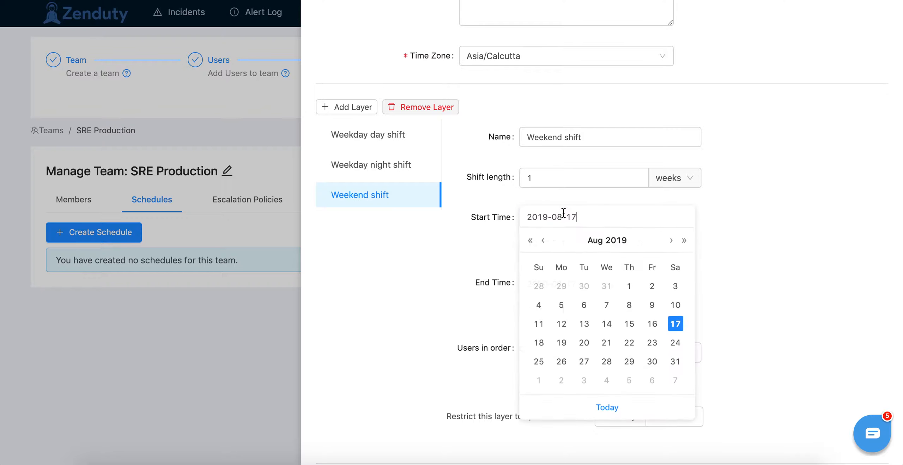
{"action": "left_click", "coordinate": [675, 342]}
{"action": "left_click", "coordinate": [582, 219]}
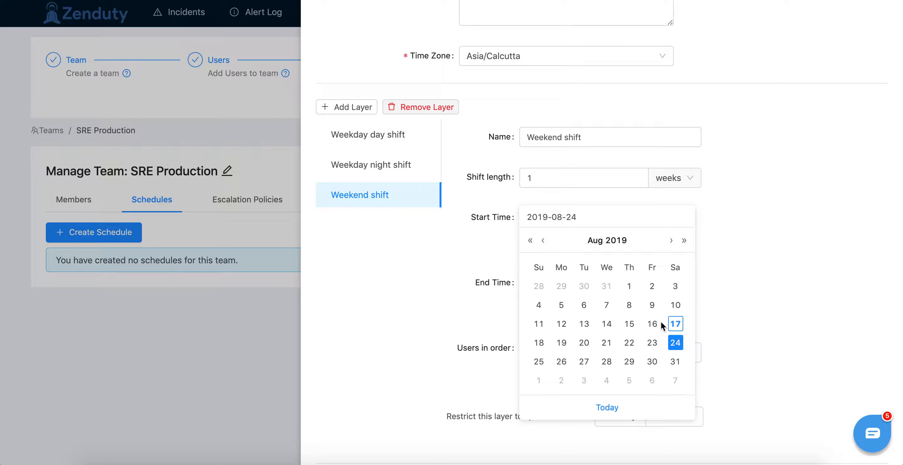
{"action": "left_click", "coordinate": [676, 344]}
Step: Set the start time of the Weekend shift layer to 9:00 AM
{"action": "left_click", "coordinate": [529, 236]}
{"action": "scroll", "coordinate": [537, 298], "scroll_direction": "up", "scroll_amount": 1}
{"action": "scroll", "coordinate": [535, 298], "scroll_direction": "up", "scroll_amount": 3}
{"action": "left_click", "coordinate": [531, 319]}
{"action": "left_click", "coordinate": [569, 264]}
{"action": "scroll", "coordinate": [598, 278], "scroll_direction": "up", "scroll_amount": 1}
{"action": "left_click", "coordinate": [601, 269]}
Step: Set the end of the Weekend shift layer to 2021-08-17 at 9:00 AM
{"action": "left_click", "coordinate": [573, 285]}
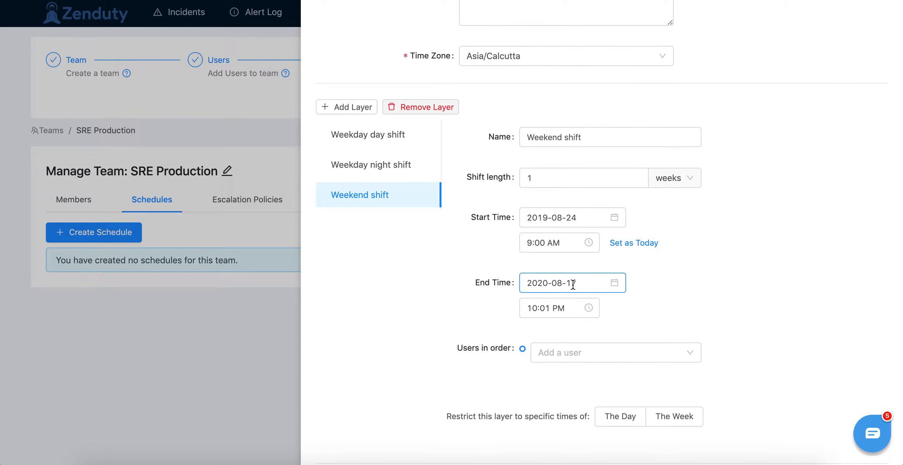
{"action": "left_click", "coordinate": [684, 116]}
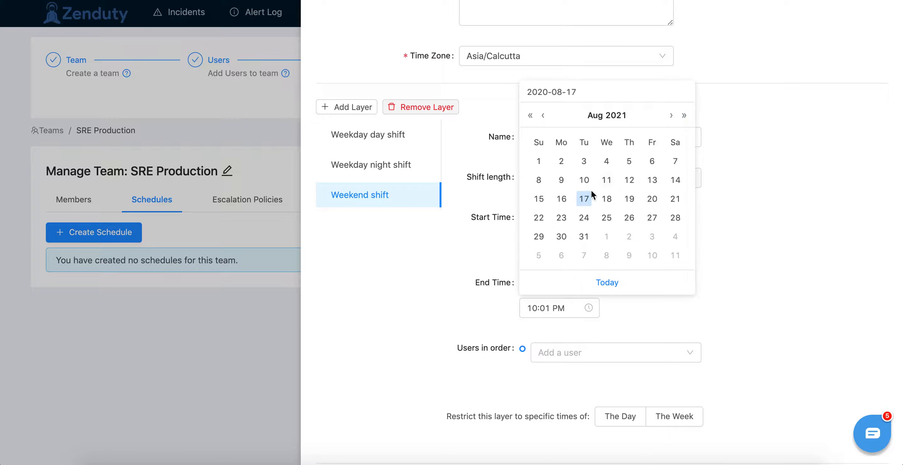
{"action": "left_click", "coordinate": [584, 199]}
{"action": "left_click", "coordinate": [551, 308]}
{"action": "scroll", "coordinate": [531, 359], "scroll_direction": "up", "scroll_amount": 2}
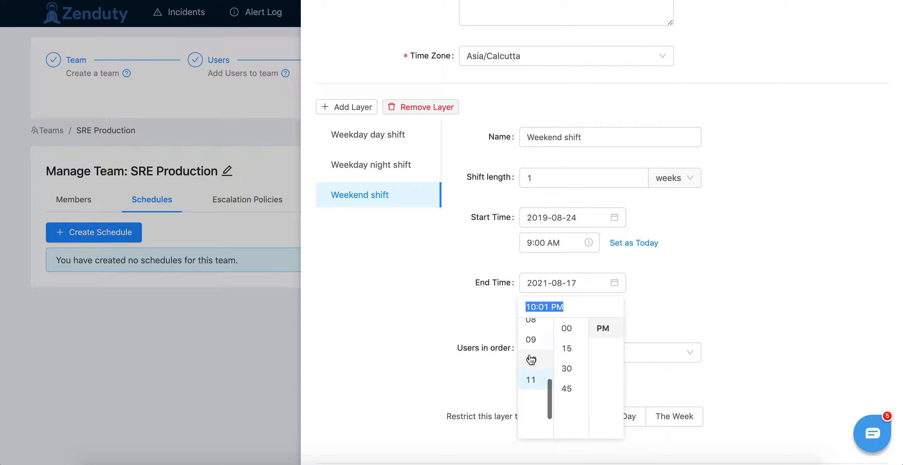
{"action": "left_click", "coordinate": [532, 339]}
{"action": "left_click", "coordinate": [572, 326]}
{"action": "scroll", "coordinate": [615, 340], "scroll_direction": "up", "scroll_amount": 1}
{"action": "left_click", "coordinate": [615, 325]}
{"action": "left_click", "coordinate": [714, 321]}
Step: Add the third user and after that the first user in the team's user list to the Weekend shift rotation
{"action": "scroll", "coordinate": [711, 302], "scroll_direction": "down", "scroll_amount": 2}
{"action": "left_click", "coordinate": [601, 280]}
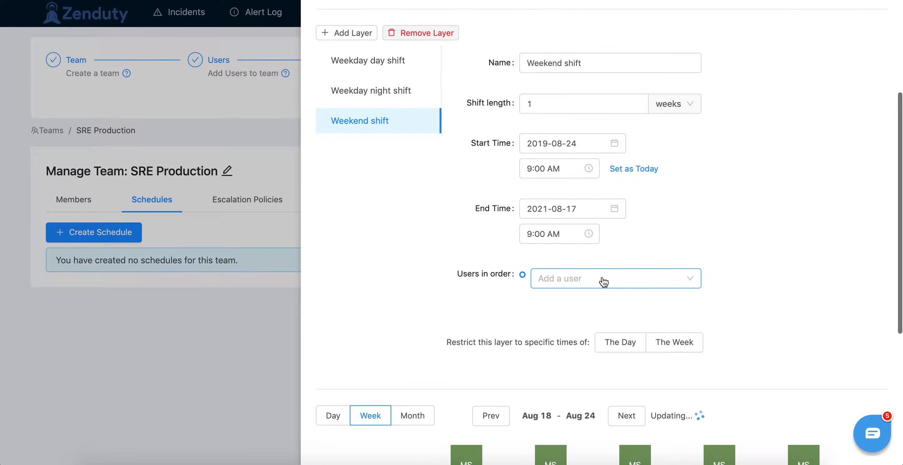
{"action": "left_click", "coordinate": [570, 341]}
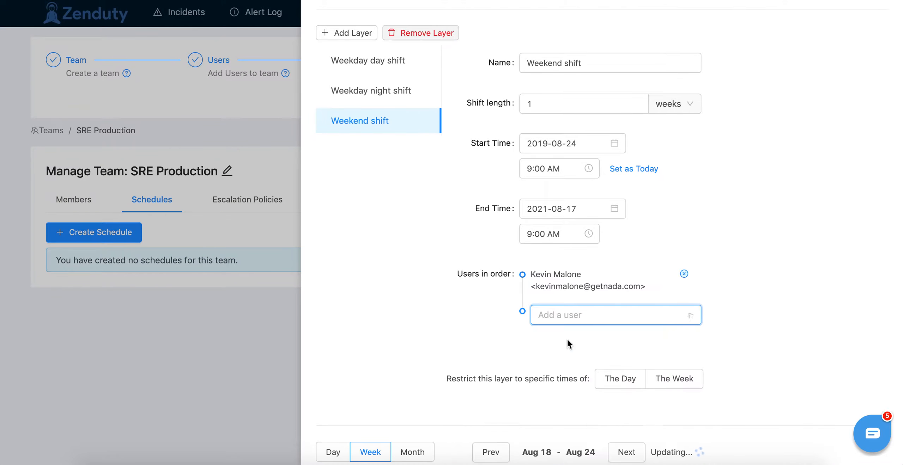
{"action": "left_click", "coordinate": [566, 324]}
{"action": "left_click", "coordinate": [550, 339]}
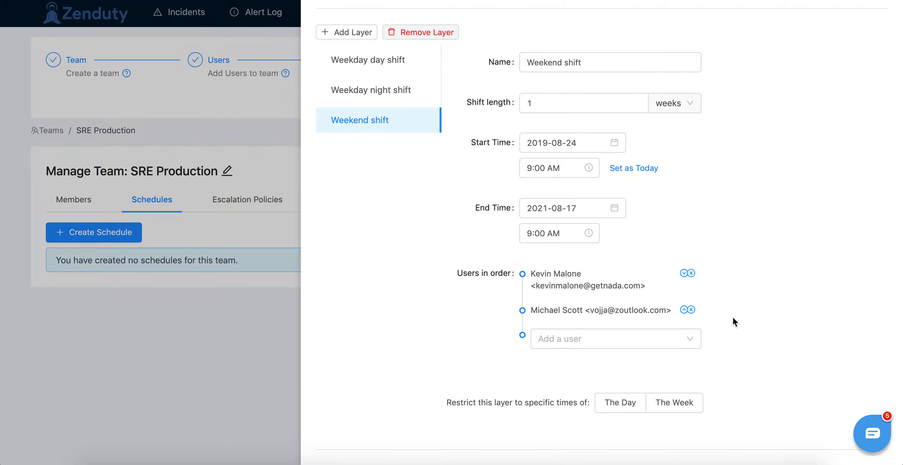
Step: Restrict the Weekend shift layer to specific times of the week, starting on Saturday at 9:00 AM
{"action": "scroll", "coordinate": [732, 316], "scroll_direction": "down", "scroll_amount": 4}
{"action": "scroll", "coordinate": [733, 319], "scroll_direction": "down", "scroll_amount": 1}
{"action": "left_click", "coordinate": [679, 242]}
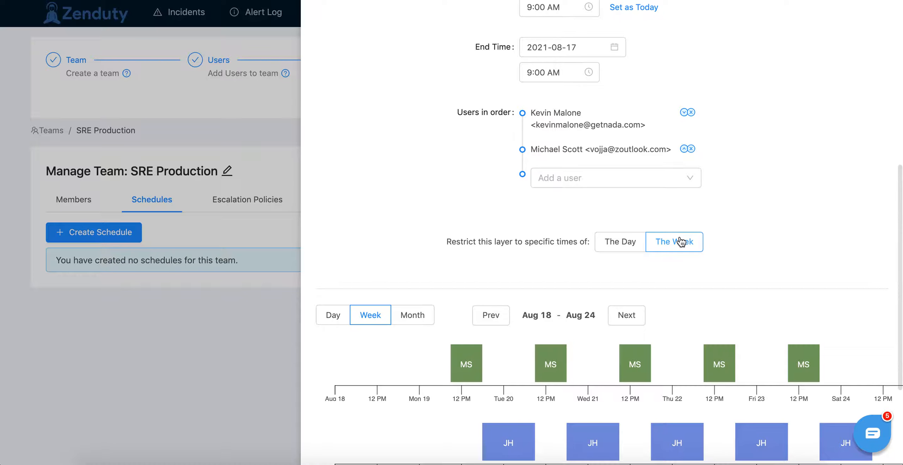
{"action": "left_click", "coordinate": [480, 271]}
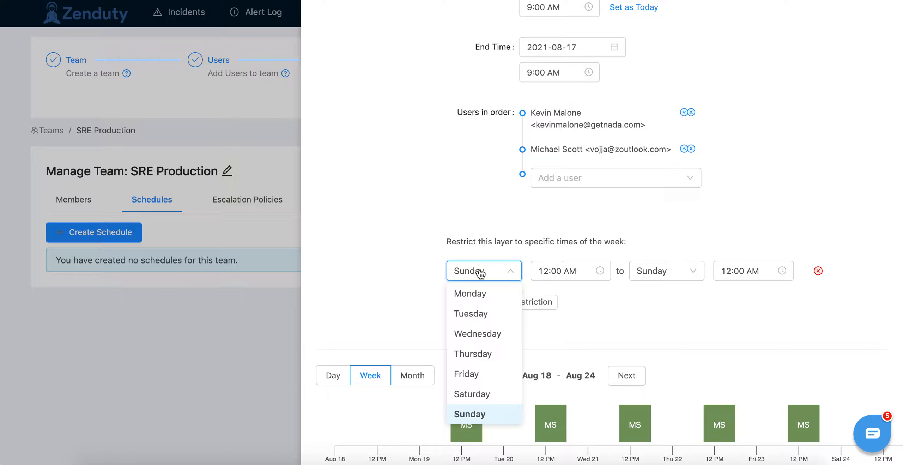
{"action": "left_click", "coordinate": [476, 394]}
{"action": "left_click", "coordinate": [572, 270]}
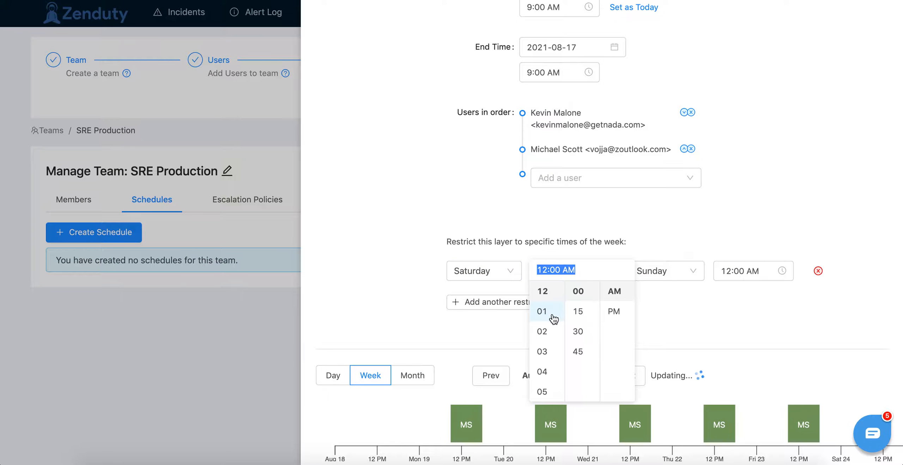
{"action": "scroll", "coordinate": [554, 318], "scroll_direction": "down", "scroll_amount": 3}
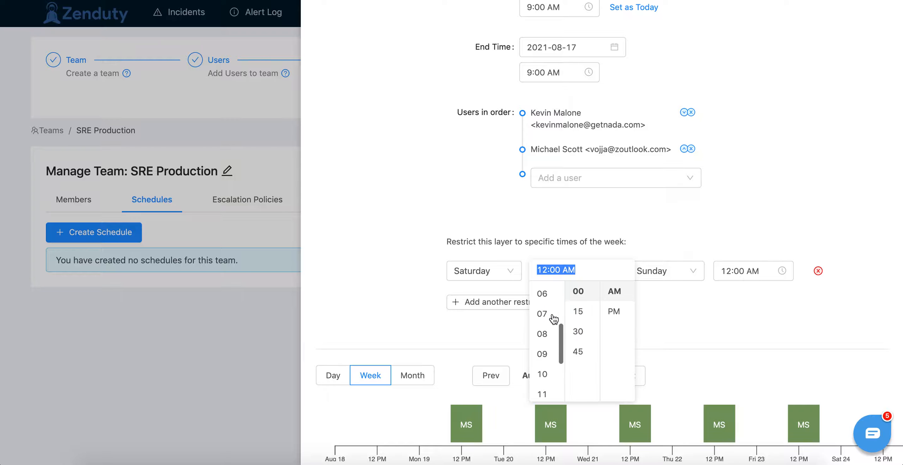
{"action": "left_click", "coordinate": [545, 348]}
{"action": "left_click", "coordinate": [655, 309]}
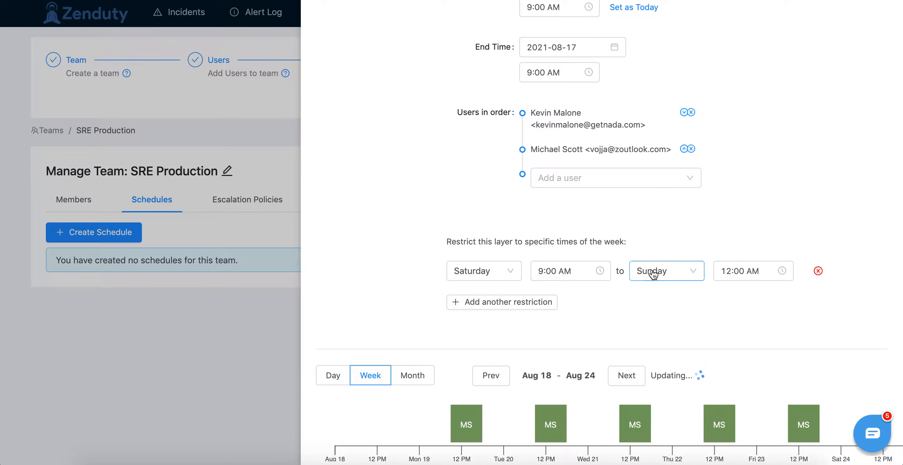
Step: Set the end of the Weekend shift layer's weekly restriction to Monday at 9:00 AM
{"action": "left_click", "coordinate": [653, 271]}
{"action": "left_click", "coordinate": [654, 294]}
{"action": "left_click", "coordinate": [737, 271]}
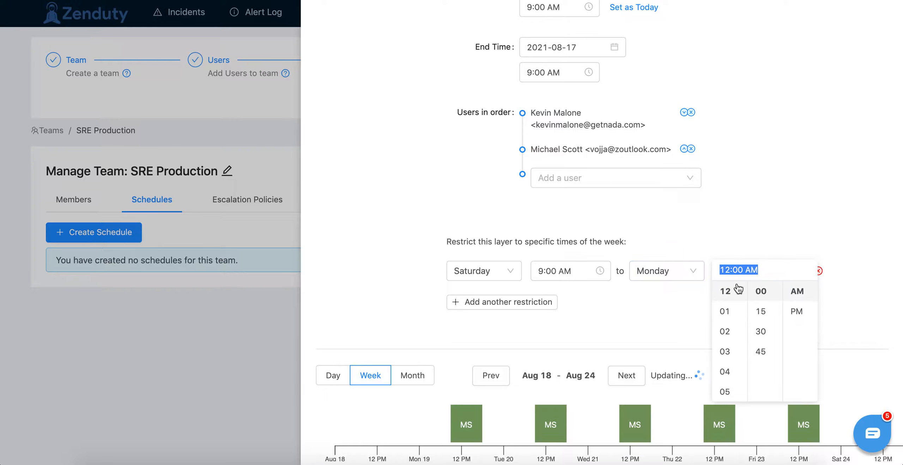
{"action": "scroll", "coordinate": [726, 341], "scroll_direction": "down", "scroll_amount": 3}
{"action": "scroll", "coordinate": [726, 340], "scroll_direction": "down", "scroll_amount": 2}
{"action": "left_click", "coordinate": [732, 371]}
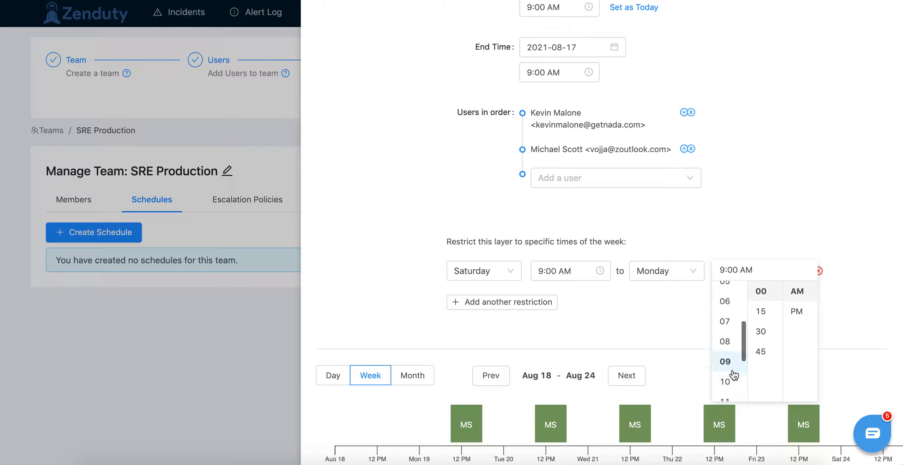
{"action": "left_click", "coordinate": [696, 310]}
Step: Preview the three layers' rotation by month and by week, including the week of Aug 25 to Aug 31
{"action": "scroll", "coordinate": [602, 325], "scroll_direction": "down", "scroll_amount": 5}
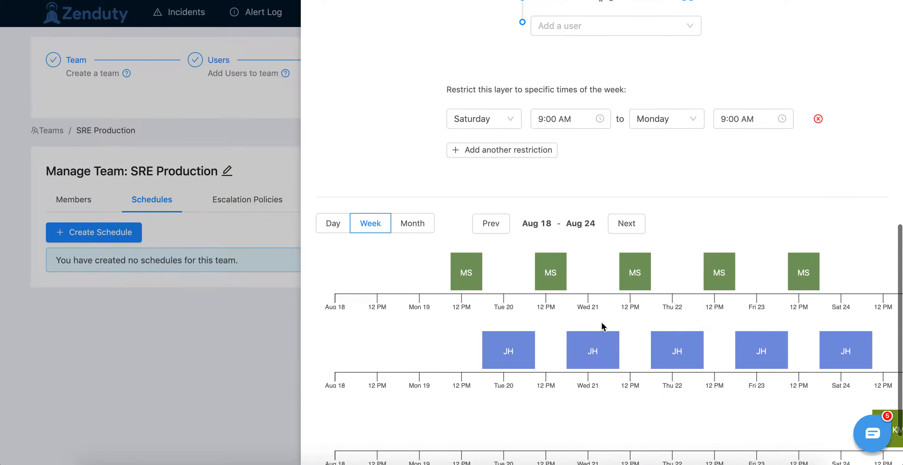
{"action": "left_click", "coordinate": [423, 223]}
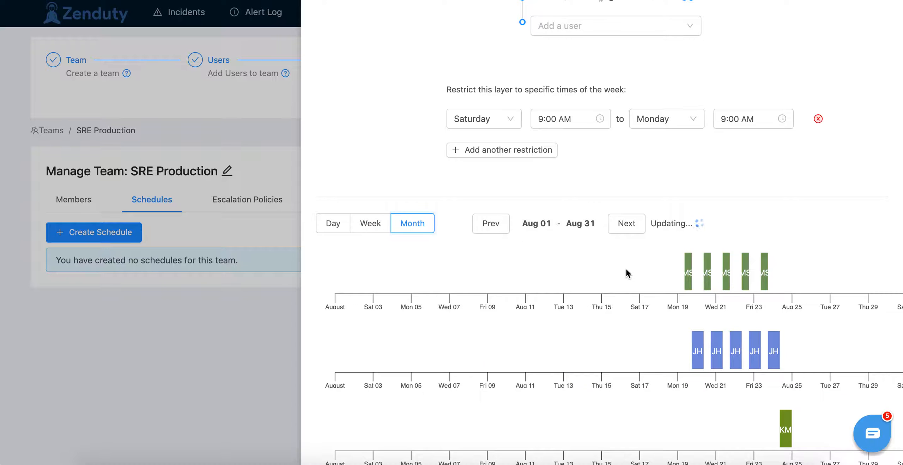
{"action": "left_click", "coordinate": [370, 224]}
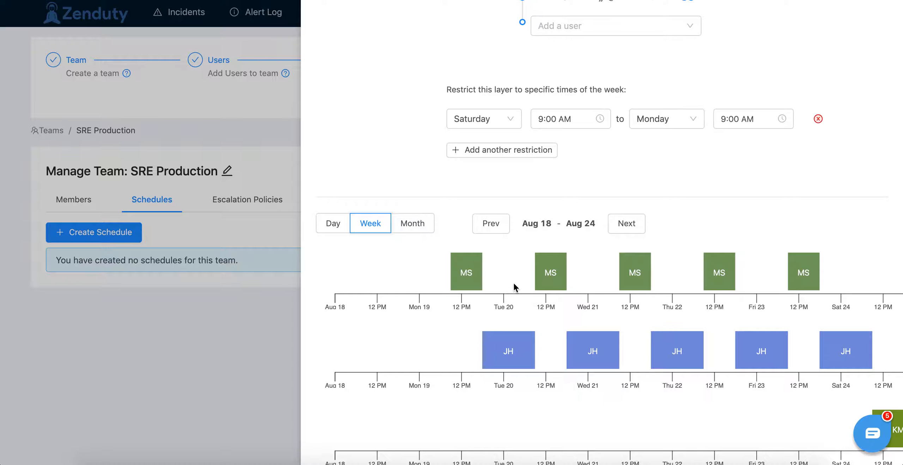
{"action": "left_click", "coordinate": [621, 226]}
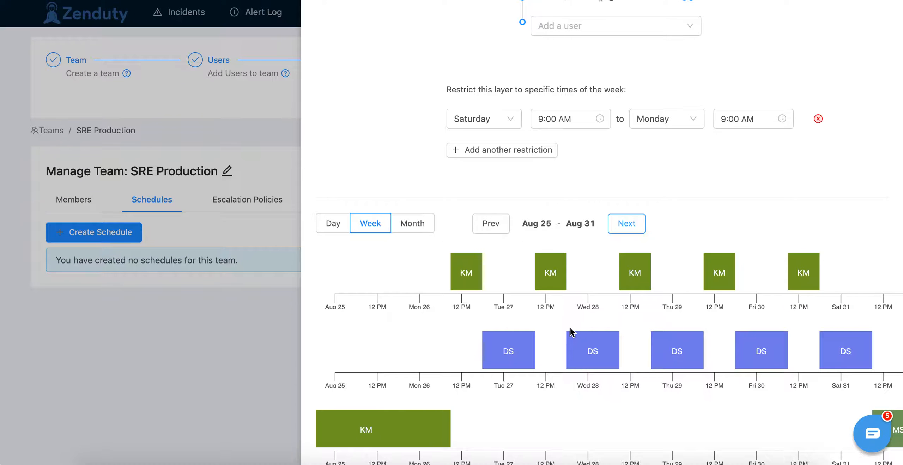
{"action": "scroll", "coordinate": [614, 327], "scroll_direction": "down", "scroll_amount": 2}
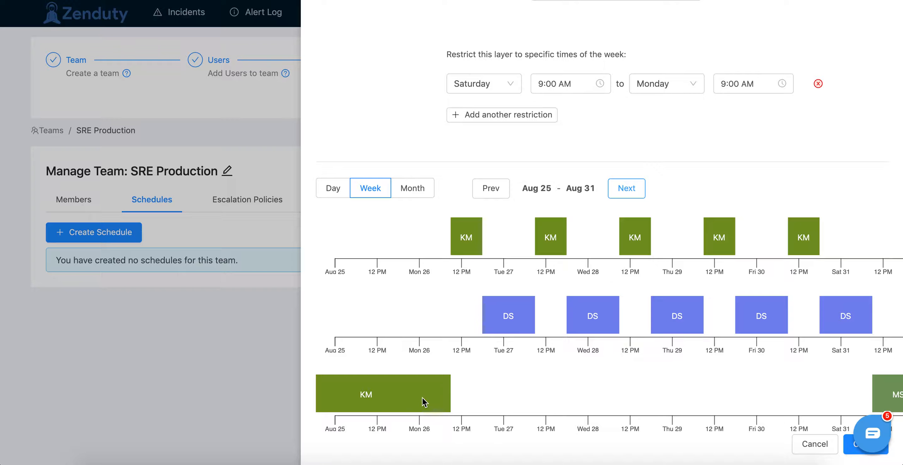
{"action": "scroll", "coordinate": [439, 384], "scroll_direction": "down", "scroll_amount": 1}
{"action": "scroll", "coordinate": [580, 348], "scroll_direction": "right", "scroll_amount": 3}
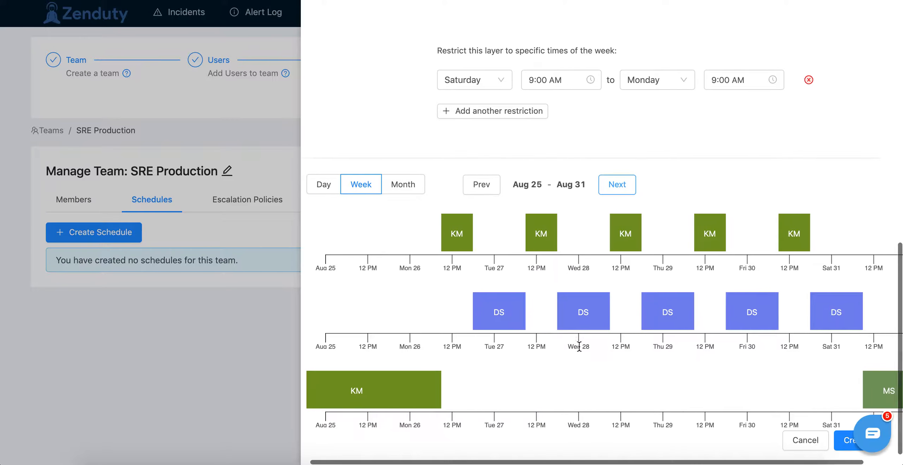
{"action": "scroll", "coordinate": [578, 346], "scroll_direction": "left", "scroll_amount": 3}
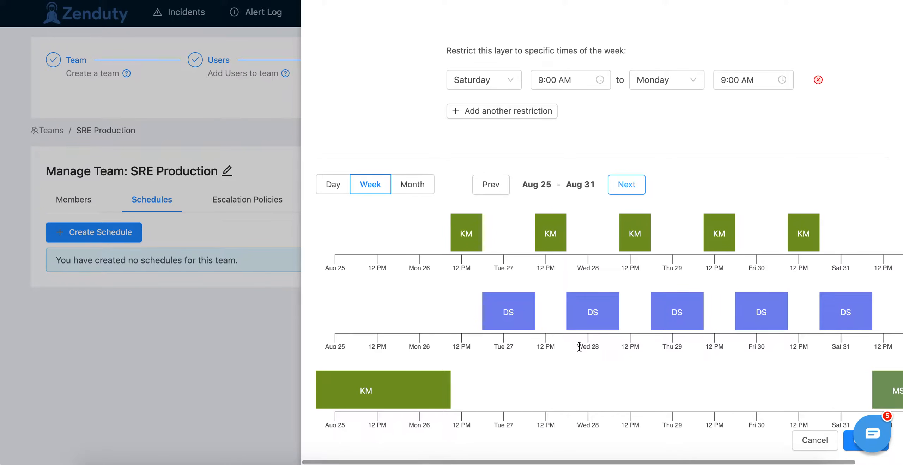
Step: Review the schedule's general details, the Weekend shift layer settings and the rotation preview below them
{"action": "scroll", "coordinate": [579, 345], "scroll_direction": "up", "scroll_amount": 7}
{"action": "scroll", "coordinate": [579, 347], "scroll_direction": "up", "scroll_amount": 4}
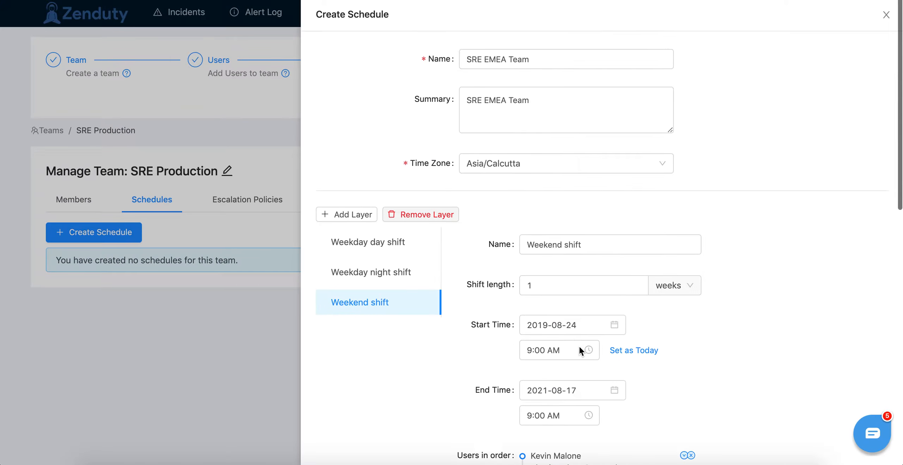
{"action": "scroll", "coordinate": [812, 247], "scroll_direction": "down", "scroll_amount": 15}
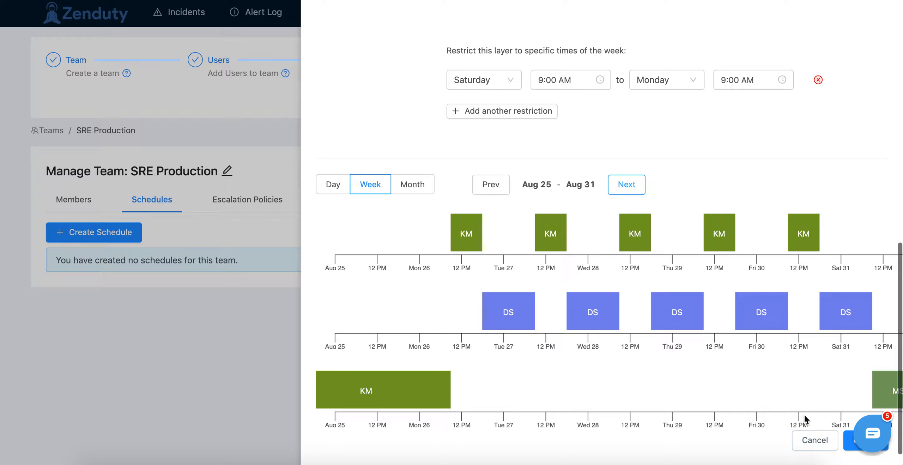
{"action": "scroll", "coordinate": [806, 421], "scroll_direction": "up", "scroll_amount": 1}
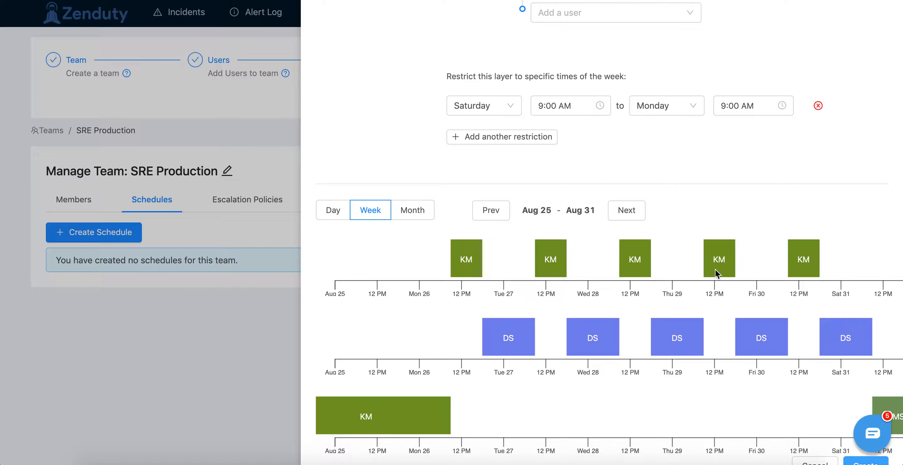
{"action": "scroll", "coordinate": [672, 181], "scroll_direction": "up", "scroll_amount": 10}
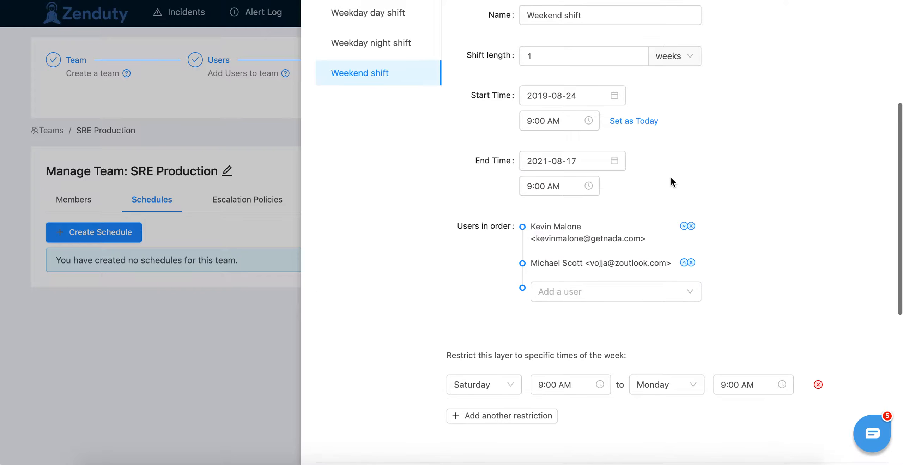
{"action": "scroll", "coordinate": [672, 182], "scroll_direction": "up", "scroll_amount": 8}
{"action": "scroll", "coordinate": [671, 180], "scroll_direction": "down", "scroll_amount": 15}
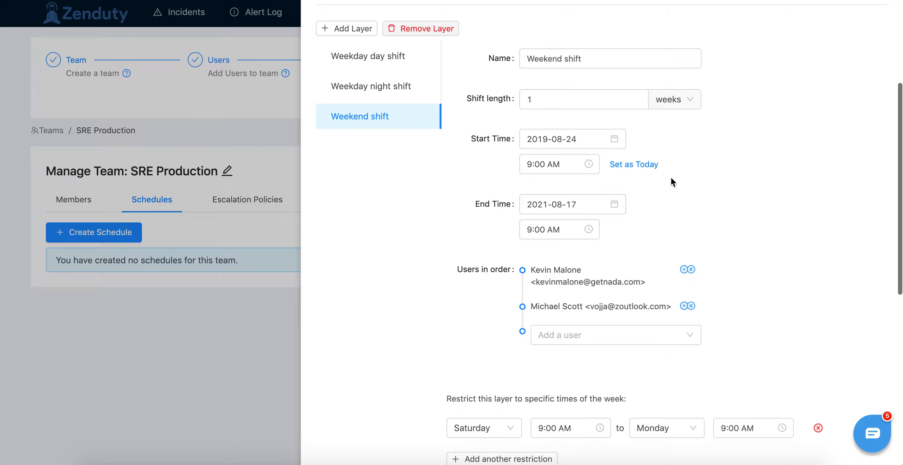
{"action": "scroll", "coordinate": [672, 181], "scroll_direction": "down", "scroll_amount": 3}
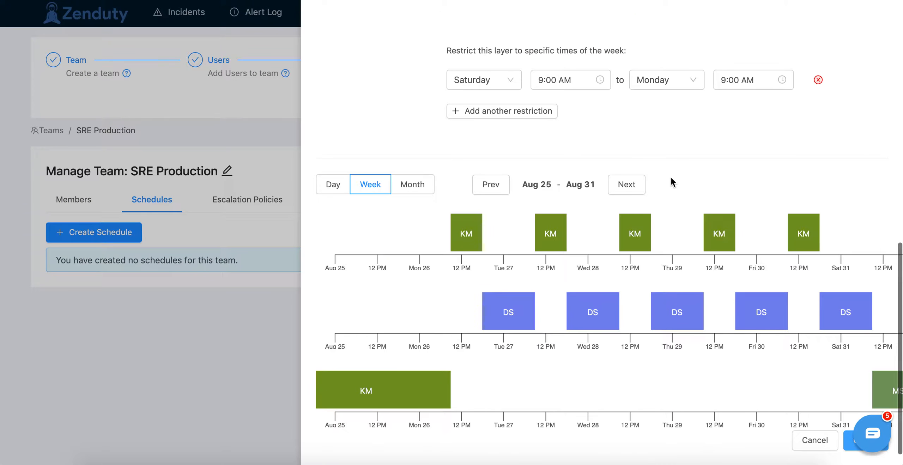
{"action": "scroll", "coordinate": [672, 182], "scroll_direction": "up", "scroll_amount": 2}
{"action": "scroll", "coordinate": [673, 182], "scroll_direction": "down", "scroll_amount": 1}
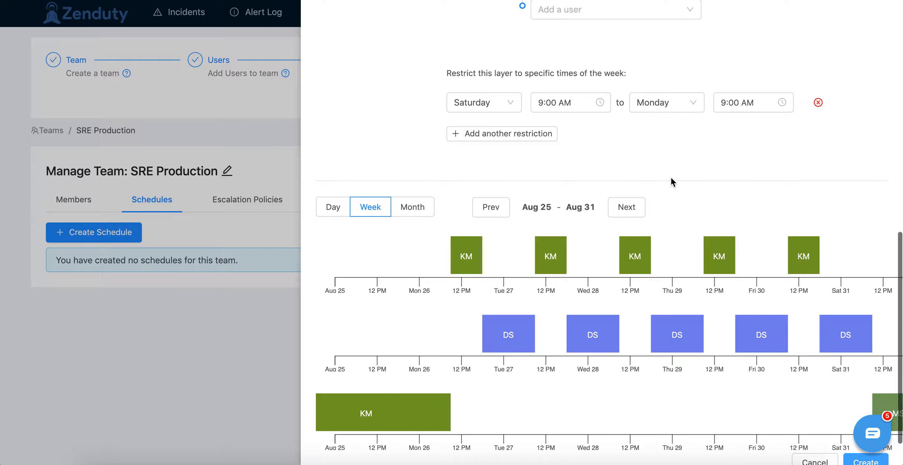
Step: Create the SRE EMEA Team schedule and open it from the team's schedule list
{"action": "left_click", "coordinate": [851, 460]}
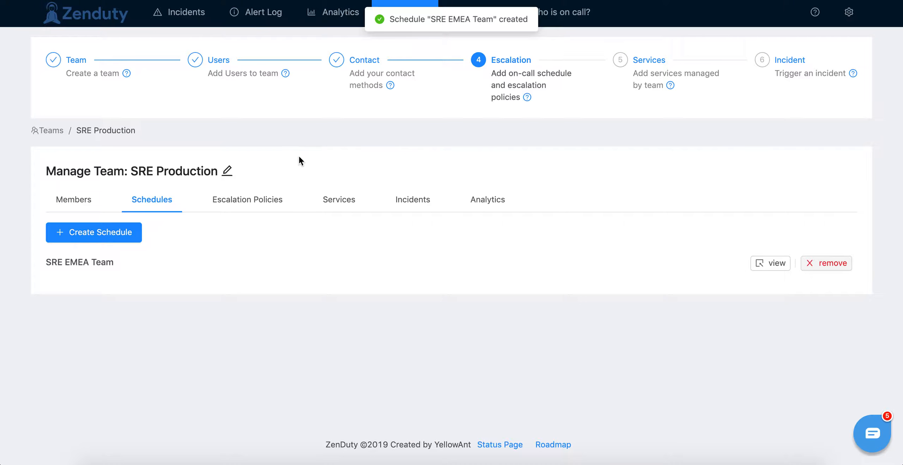
{"action": "left_click", "coordinate": [765, 267]}
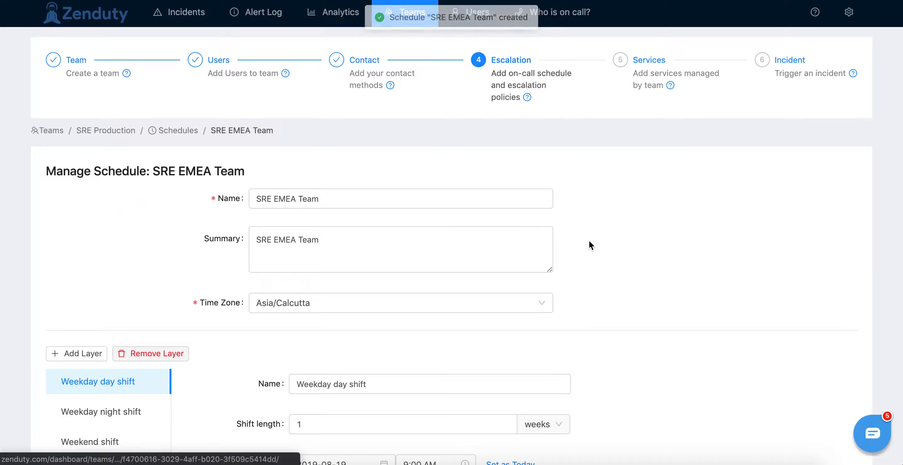
Step: Preview the saved schedule's rotation by week, for the following week of Aug 25 to Aug 31, and by month
{"action": "scroll", "coordinate": [590, 243], "scroll_direction": "down", "scroll_amount": 5}
{"action": "scroll", "coordinate": [589, 242], "scroll_direction": "down", "scroll_amount": 12}
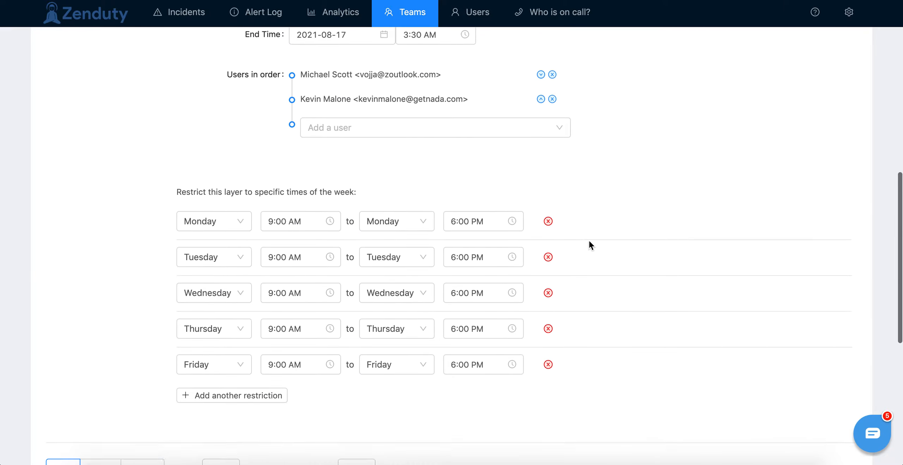
{"action": "left_click", "coordinate": [101, 278]}
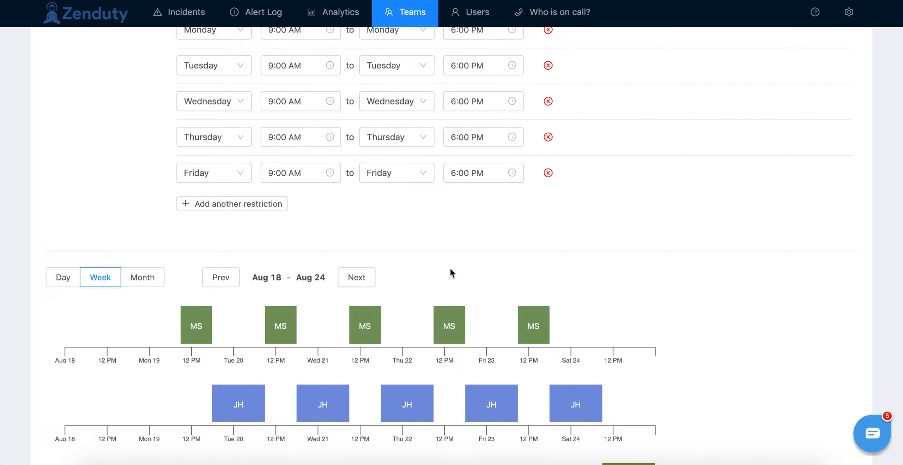
{"action": "scroll", "coordinate": [353, 247], "scroll_direction": "down", "scroll_amount": 2}
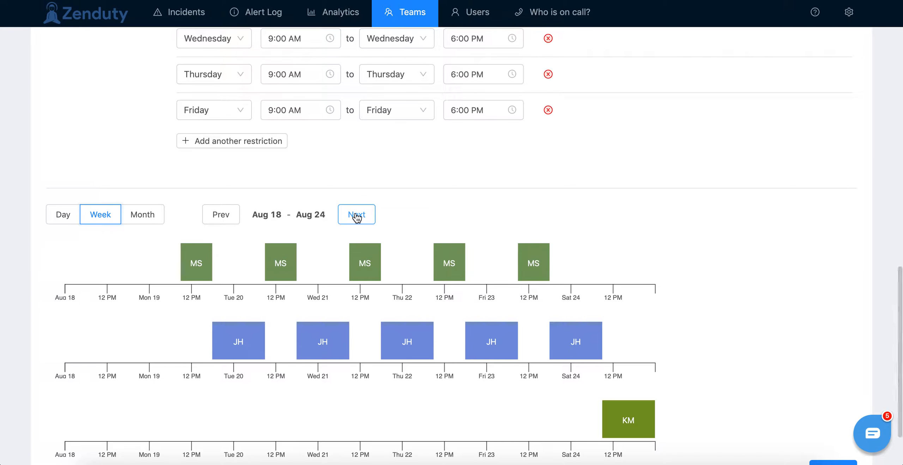
{"action": "left_click", "coordinate": [357, 215]}
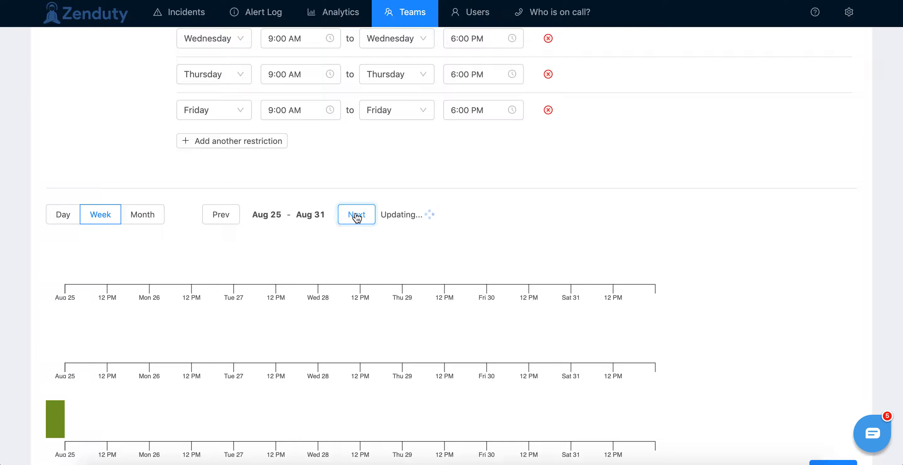
{"action": "left_click", "coordinate": [141, 216]}
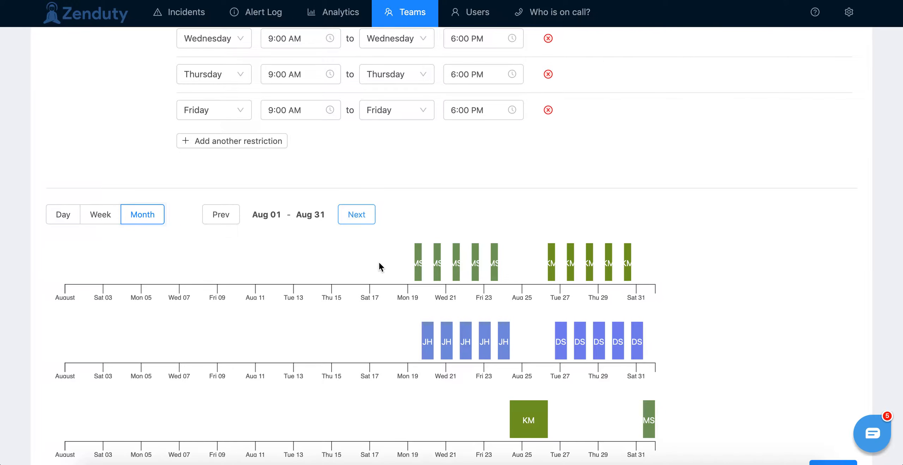
Step: Review the saved schedule's general details and the Weekday day shift layer's dates, user order and weekly time restrictions
{"action": "scroll", "coordinate": [379, 267], "scroll_direction": "up", "scroll_amount": 15}
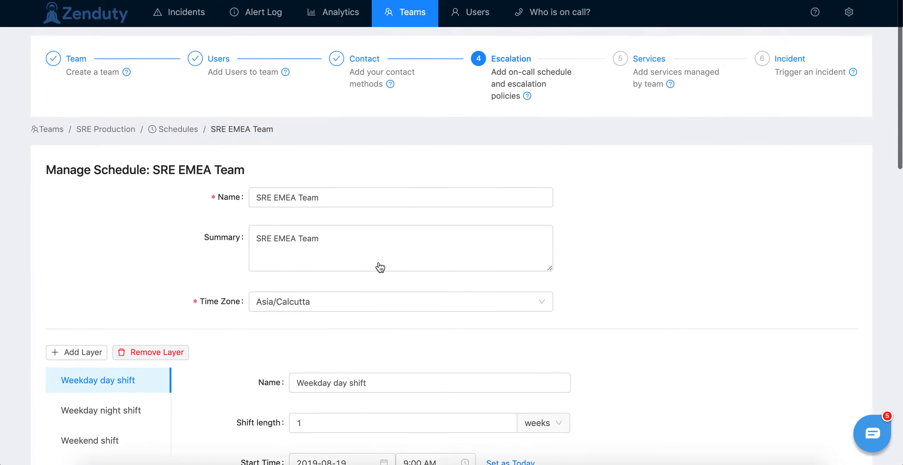
{"action": "scroll", "coordinate": [168, 236], "scroll_direction": "down", "scroll_amount": 5}
{"action": "scroll", "coordinate": [161, 155], "scroll_direction": "up", "scroll_amount": 4}
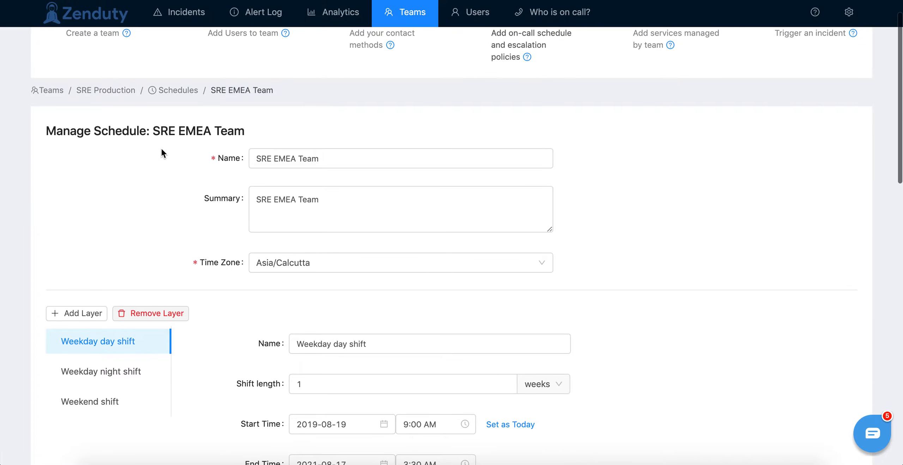
{"action": "scroll", "coordinate": [161, 151], "scroll_direction": "down", "scroll_amount": 3}
{"action": "scroll", "coordinate": [242, 208], "scroll_direction": "down", "scroll_amount": 5}
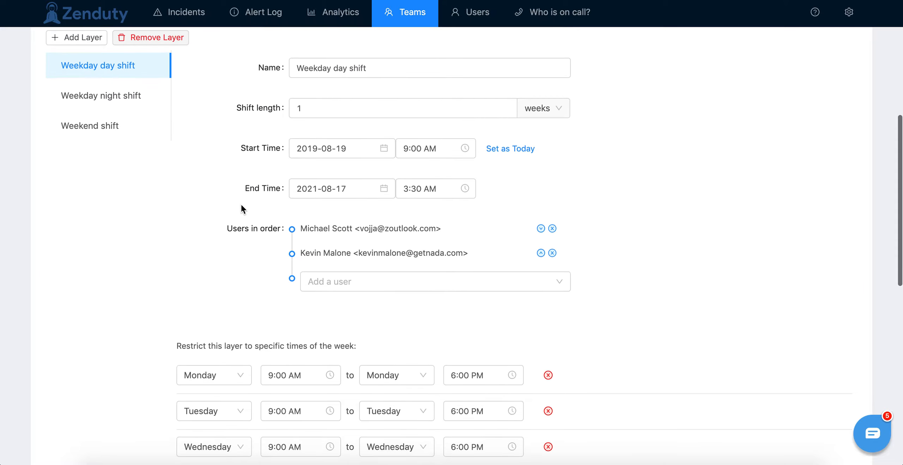
{"action": "scroll", "coordinate": [167, 222], "scroll_direction": "down", "scroll_amount": 2}
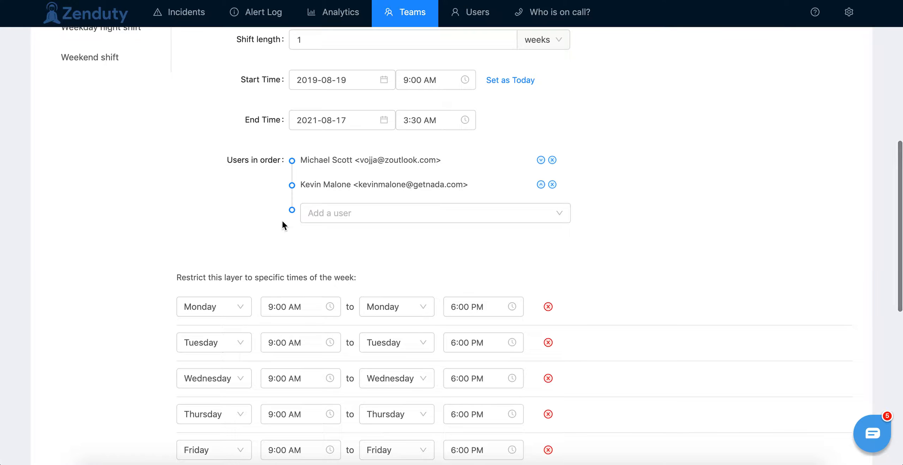
{"action": "scroll", "coordinate": [282, 224], "scroll_direction": "down", "scroll_amount": 3}
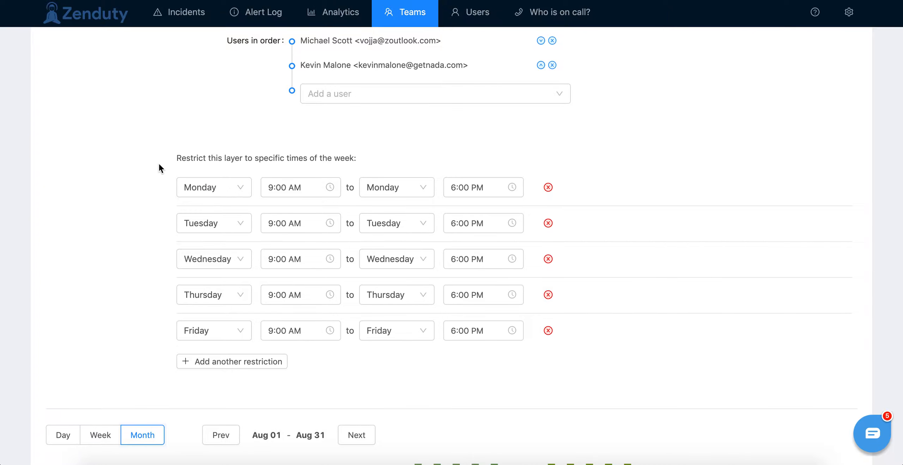
{"action": "scroll", "coordinate": [160, 167], "scroll_direction": "up", "scroll_amount": 3}
{"action": "scroll", "coordinate": [159, 165], "scroll_direction": "up", "scroll_amount": 3}
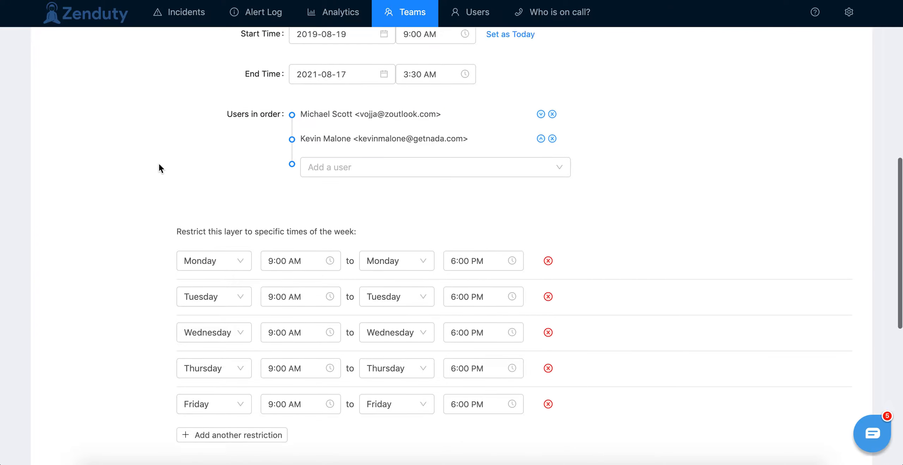
{"action": "scroll", "coordinate": [159, 165], "scroll_direction": "down", "scroll_amount": 5}
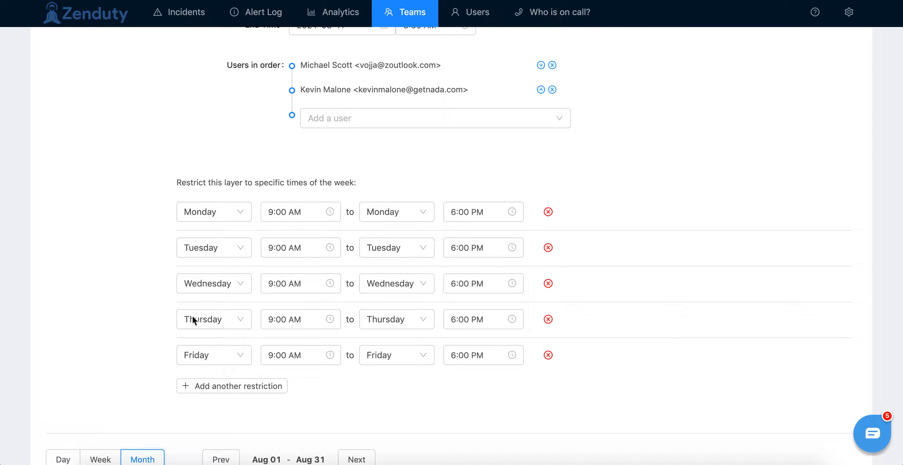
Step: Add a fourth layer named Day shift to the schedule with a shift length of 1 week
{"action": "scroll", "coordinate": [166, 195], "scroll_direction": "up", "scroll_amount": 10}
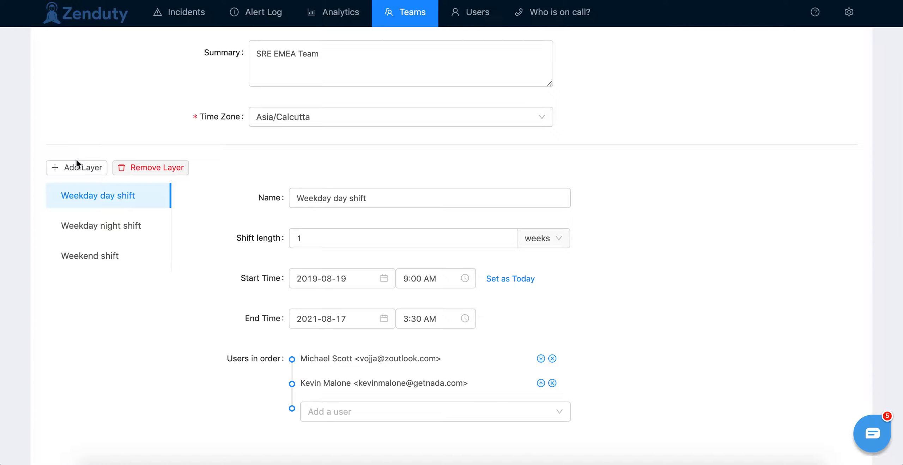
{"action": "left_click", "coordinate": [75, 168]}
{"action": "left_click", "coordinate": [300, 194]}
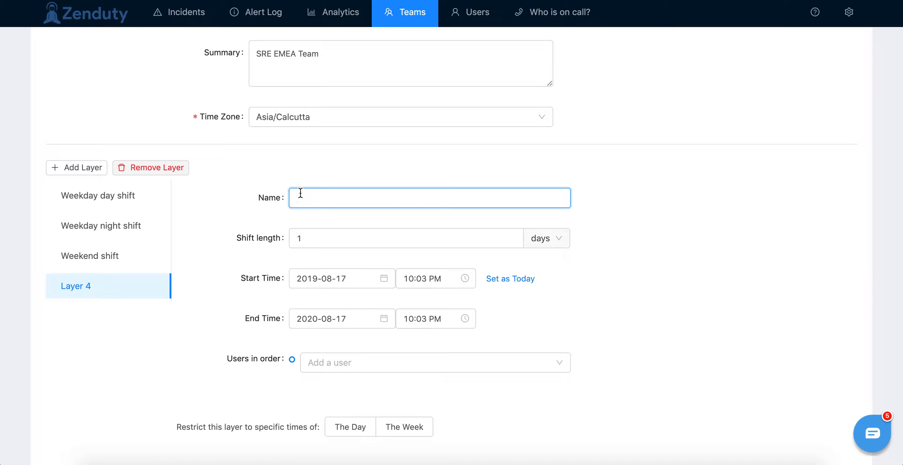
{"action": "type", "text": "Day shift"}
{"action": "scroll", "coordinate": [339, 213], "scroll_direction": "down", "scroll_amount": 3}
{"action": "left_click", "coordinate": [548, 180]}
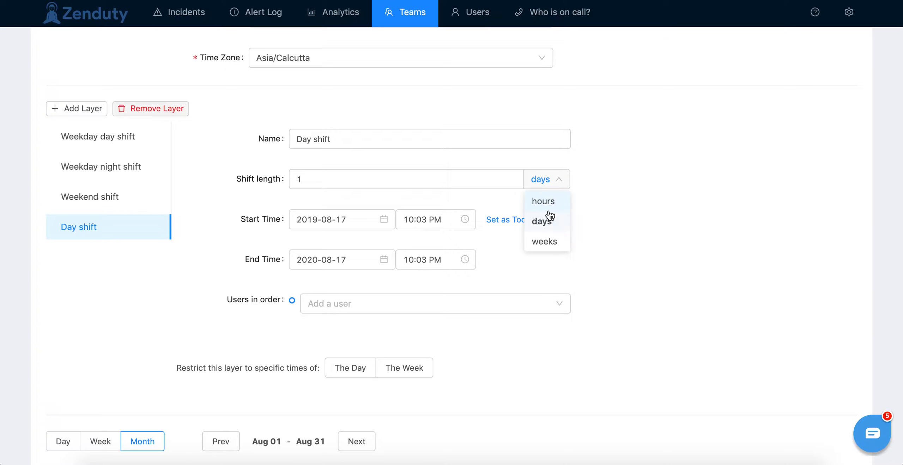
{"action": "left_click", "coordinate": [547, 239]}
Step: Set the Day shift layer's start time to 10:00 AM, leaving its end date and time as they are
{"action": "left_click", "coordinate": [451, 219]}
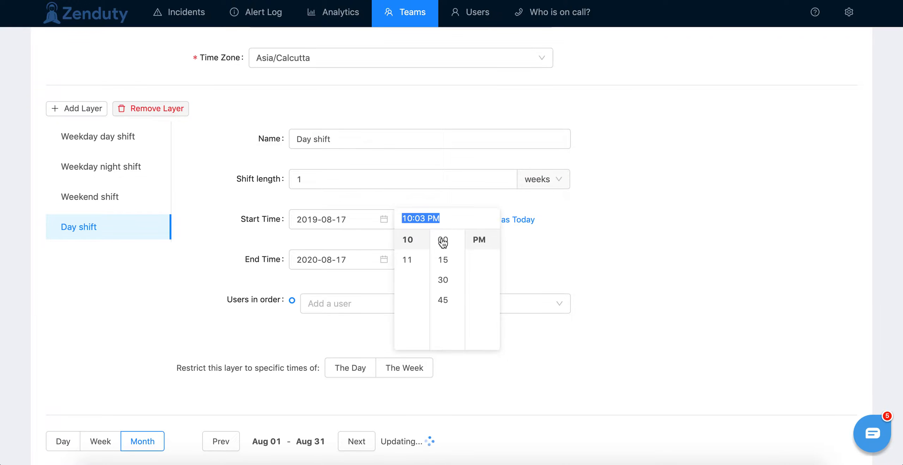
{"action": "scroll", "coordinate": [411, 268], "scroll_direction": "up", "scroll_amount": 1}
{"action": "left_click", "coordinate": [441, 244]}
{"action": "scroll", "coordinate": [480, 257], "scroll_direction": "up", "scroll_amount": 1}
{"action": "left_click", "coordinate": [478, 242]}
{"action": "left_click", "coordinate": [589, 253]}
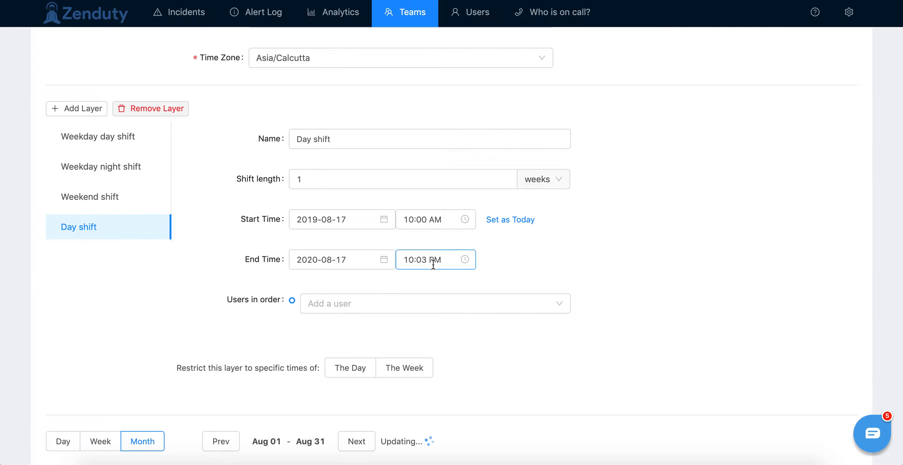
{"action": "left_click", "coordinate": [355, 258]}
{"action": "left_click", "coordinate": [453, 284]}
{"action": "left_click", "coordinate": [552, 256]}
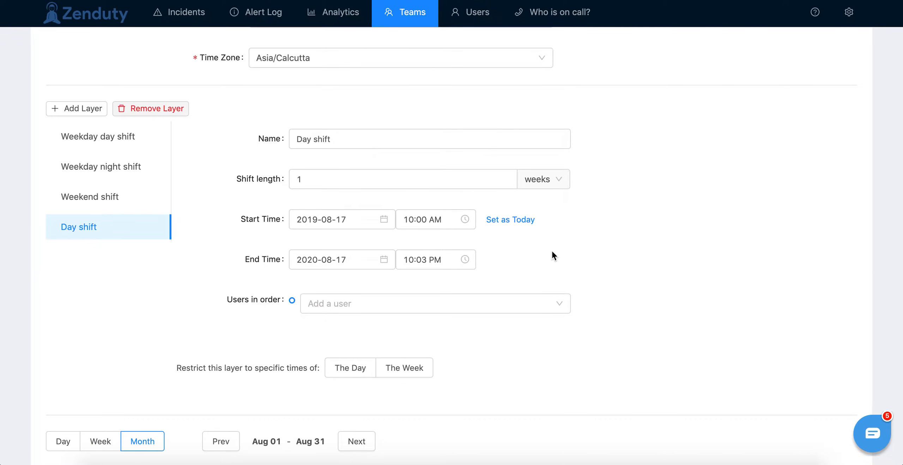
Step: Add the third and fourth listed team members, in that order, to the Day shift layer's user rotation
{"action": "scroll", "coordinate": [553, 256], "scroll_direction": "down", "scroll_amount": 2}
{"action": "left_click", "coordinate": [403, 240]}
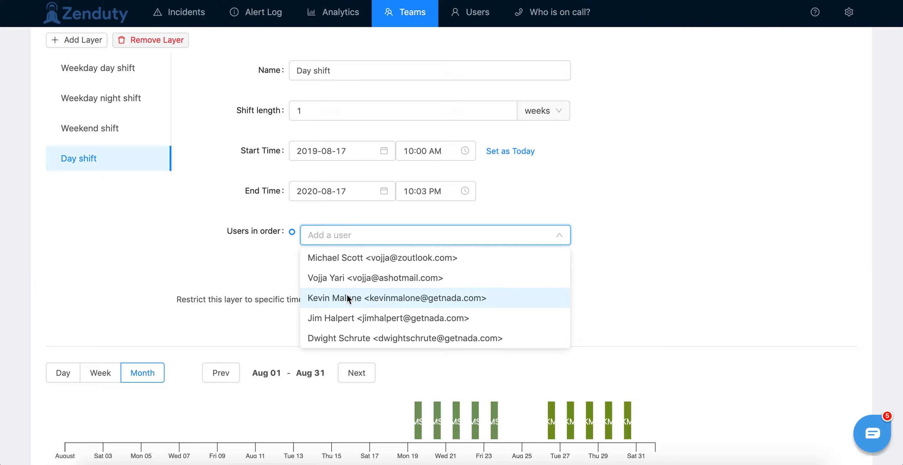
{"action": "left_click", "coordinate": [347, 299]}
{"action": "left_click", "coordinate": [339, 261]}
{"action": "left_click", "coordinate": [337, 344]}
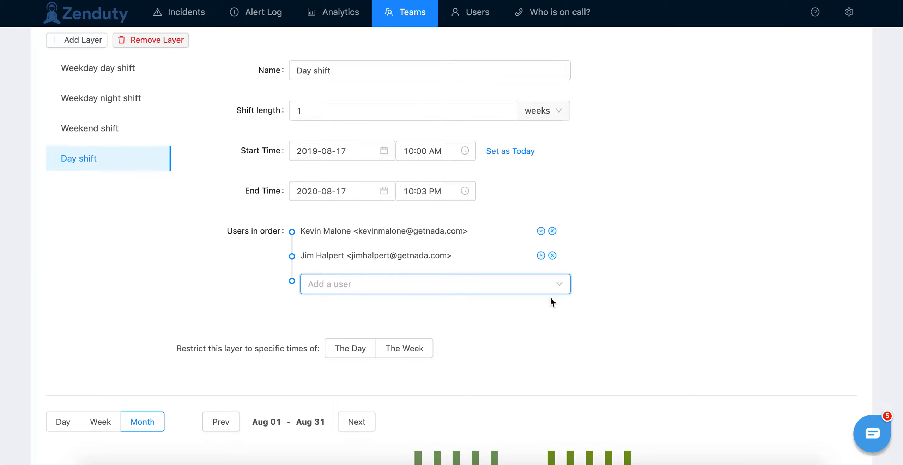
Step: Restrict the Day shift layer to specific times of the day, with the restriction starting at 10:00 AM
{"action": "scroll", "coordinate": [550, 302], "scroll_direction": "down", "scroll_amount": 1}
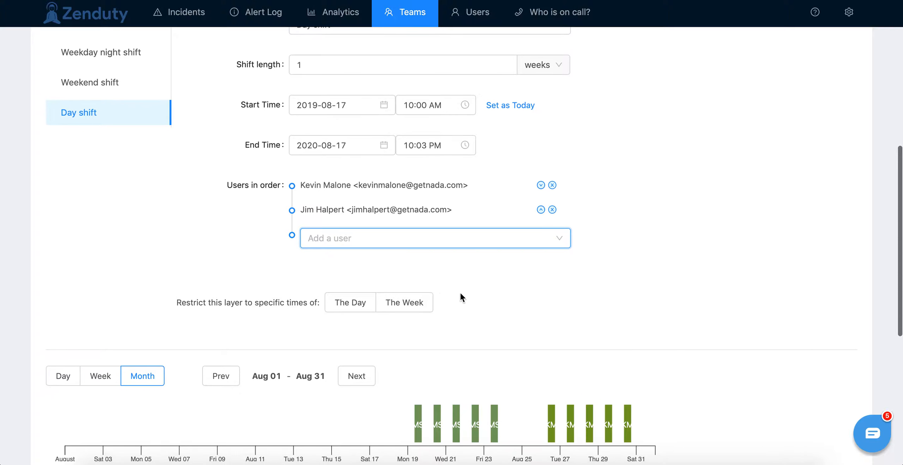
{"action": "left_click", "coordinate": [344, 305]}
{"action": "scroll", "coordinate": [479, 285], "scroll_direction": "down", "scroll_amount": 3}
{"action": "left_click", "coordinate": [232, 231]}
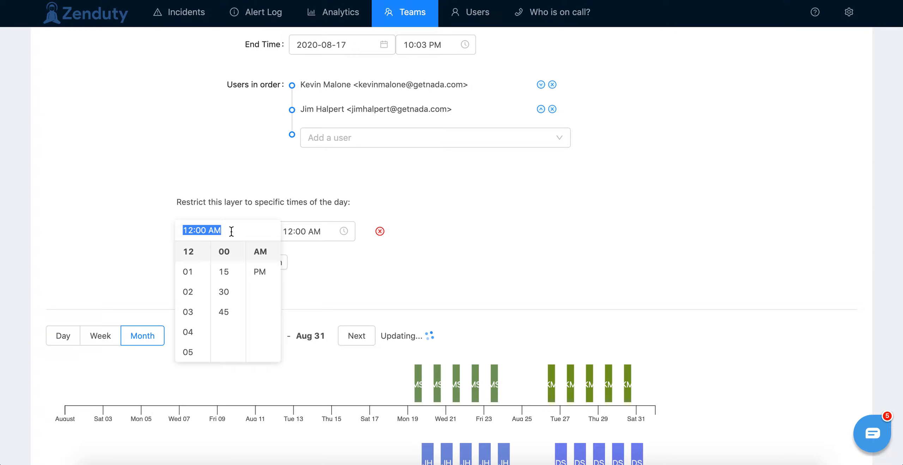
{"action": "scroll", "coordinate": [196, 288], "scroll_direction": "up", "scroll_amount": 1}
{"action": "scroll", "coordinate": [195, 288], "scroll_direction": "down", "scroll_amount": 3}
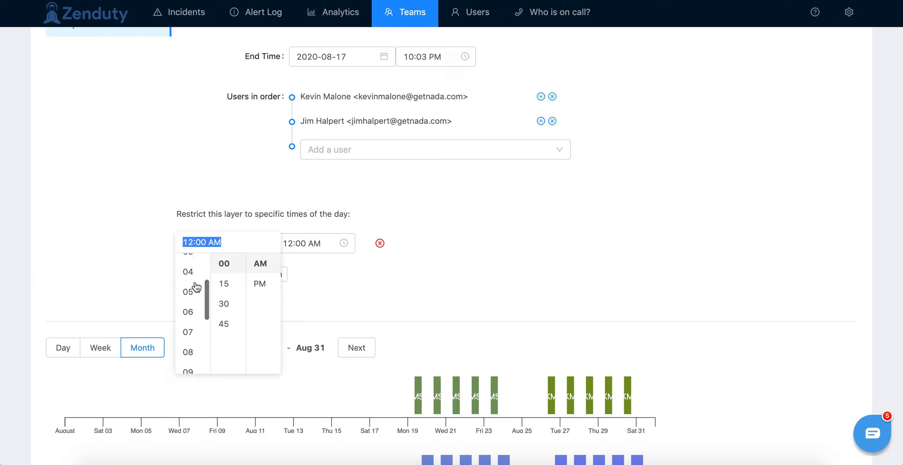
{"action": "scroll", "coordinate": [196, 288], "scroll_direction": "down", "scroll_amount": 3}
{"action": "left_click", "coordinate": [188, 319]}
Step: Set the end of the Day shift layer's daily restriction to 6:00 PM
{"action": "left_click", "coordinate": [303, 248]}
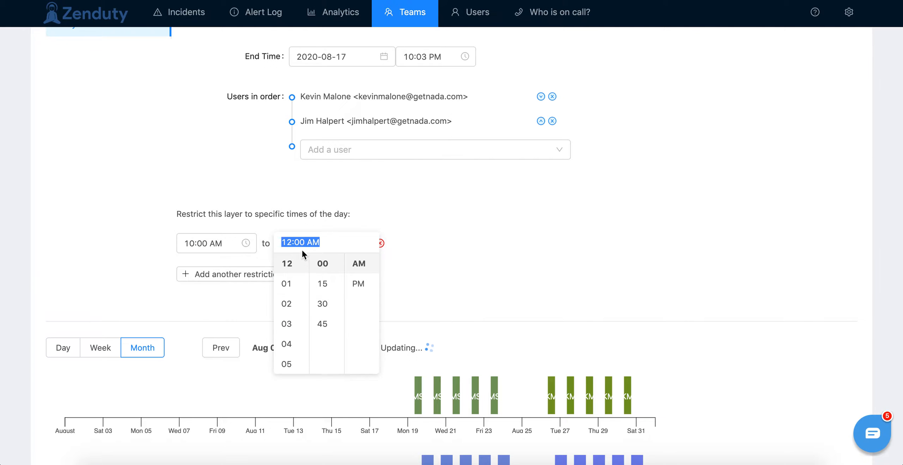
{"action": "scroll", "coordinate": [288, 314], "scroll_direction": "down", "scroll_amount": 2}
{"action": "left_click", "coordinate": [287, 341]}
{"action": "left_click", "coordinate": [367, 284]}
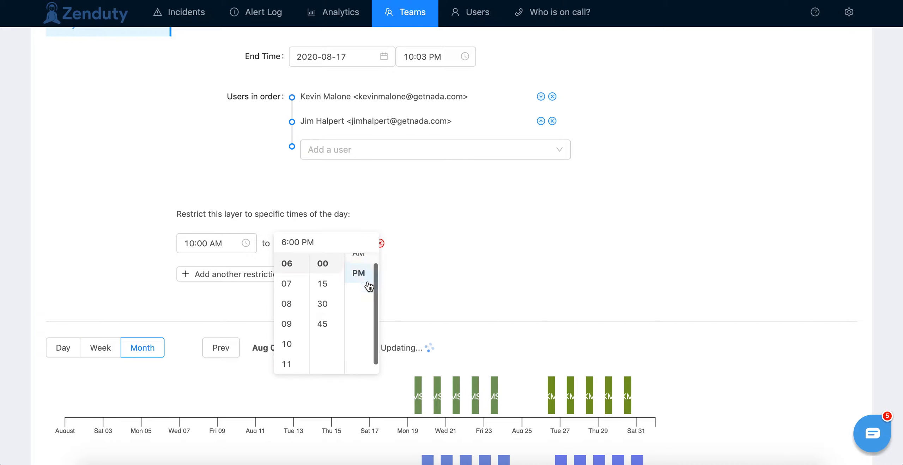
{"action": "left_click", "coordinate": [486, 262]}
Step: Examine the Day shift layer's settings and compare its August rotation preview with the other layers' rotations
{"action": "scroll", "coordinate": [699, 244], "scroll_direction": "down", "scroll_amount": 2}
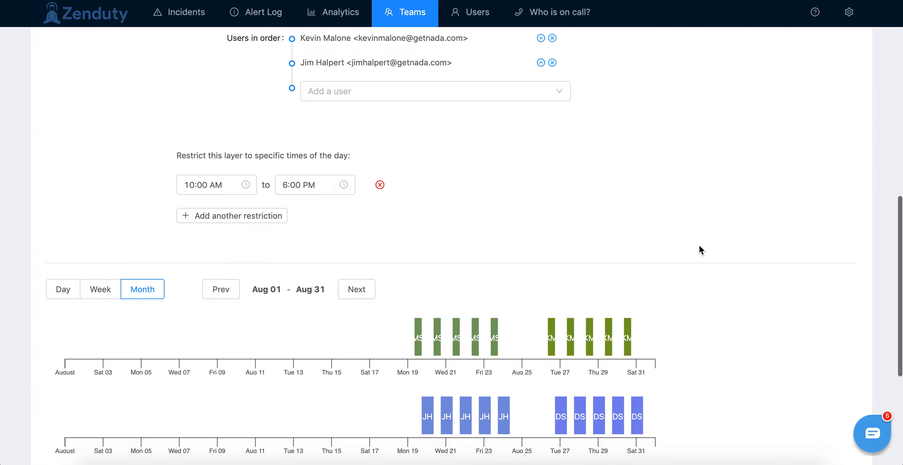
{"action": "scroll", "coordinate": [700, 247], "scroll_direction": "down", "scroll_amount": 1}
{"action": "scroll", "coordinate": [699, 247], "scroll_direction": "up", "scroll_amount": 5}
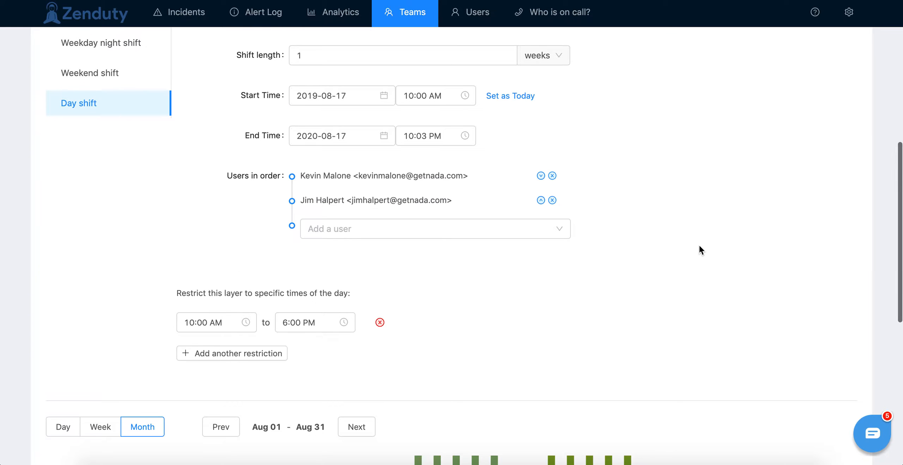
{"action": "scroll", "coordinate": [700, 247], "scroll_direction": "up", "scroll_amount": 7}
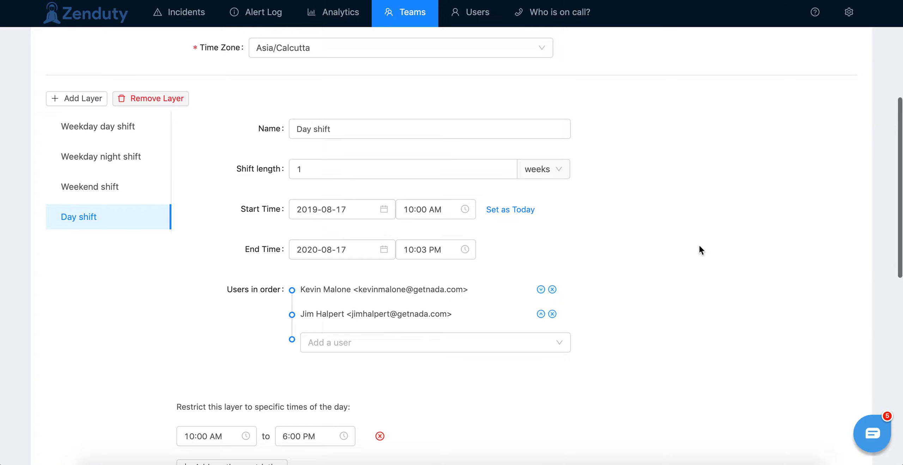
{"action": "scroll", "coordinate": [699, 246], "scroll_direction": "down", "scroll_amount": 15}
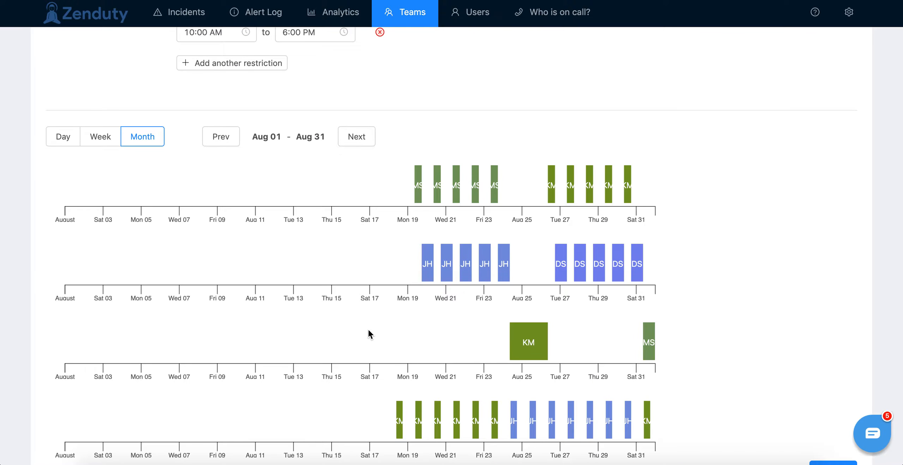
{"action": "scroll", "coordinate": [369, 330], "scroll_direction": "down", "scroll_amount": 2}
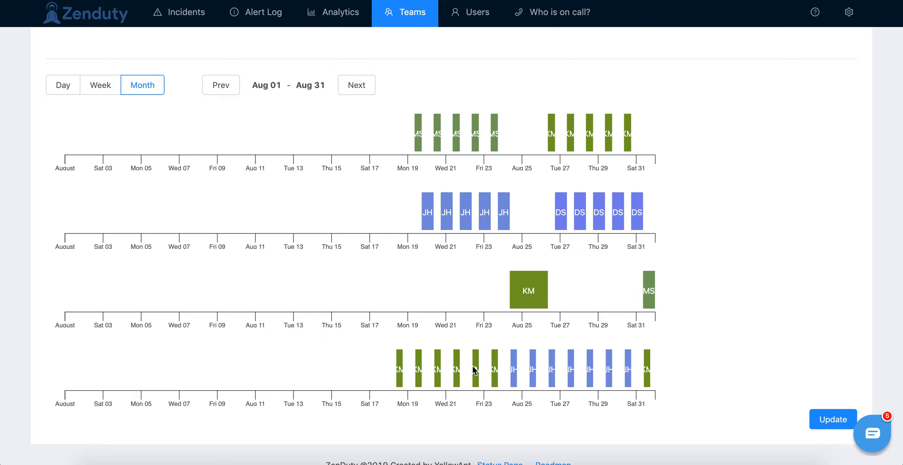
{"action": "scroll", "coordinate": [442, 366], "scroll_direction": "up", "scroll_amount": 9}
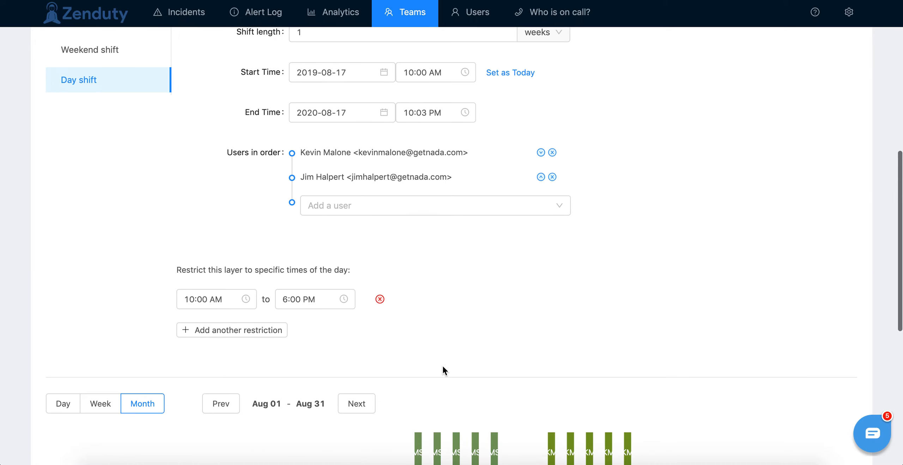
{"action": "scroll", "coordinate": [443, 370], "scroll_direction": "down", "scroll_amount": 10}
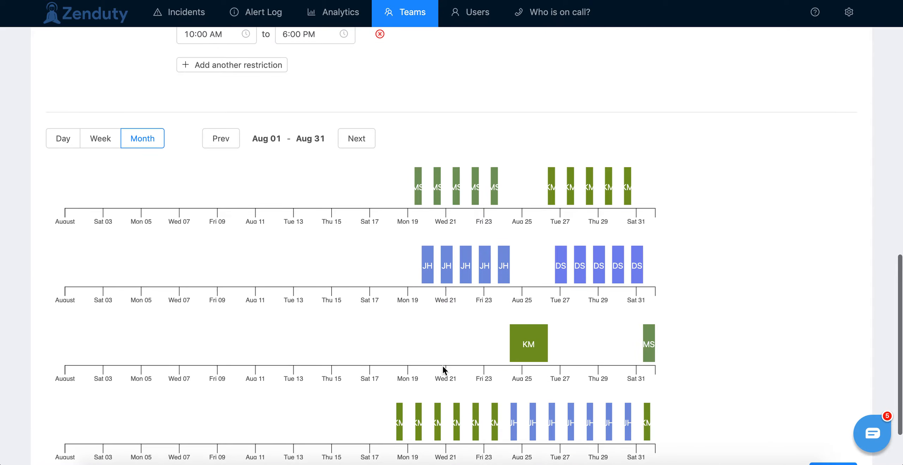
{"action": "scroll", "coordinate": [442, 370], "scroll_direction": "up", "scroll_amount": 8}
{"action": "scroll", "coordinate": [442, 370], "scroll_direction": "up", "scroll_amount": 7}
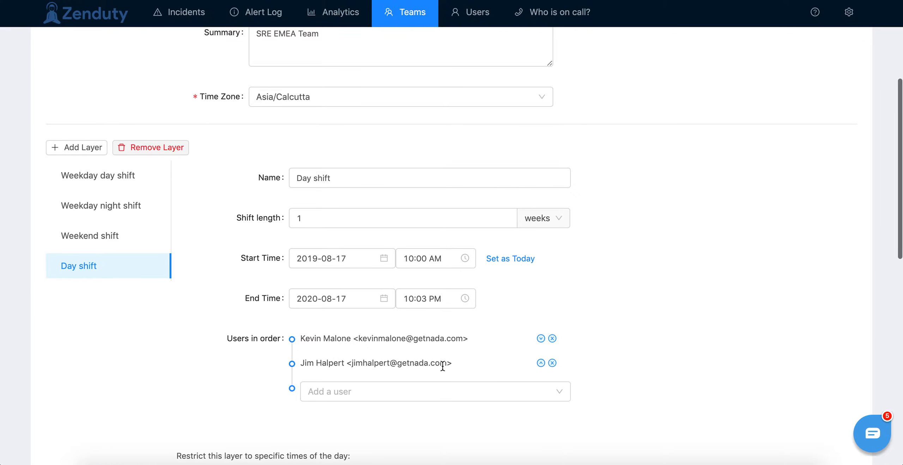
Step: Look through the weekday and weekend layers and review the Weekday day shift layer's dates, user order and weekly restrictions
{"action": "left_click", "coordinate": [105, 180]}
{"action": "left_click", "coordinate": [112, 216]}
{"action": "left_click", "coordinate": [105, 236]}
{"action": "left_click", "coordinate": [105, 177]}
{"action": "scroll", "coordinate": [476, 216], "scroll_direction": "up", "scroll_amount": 3}
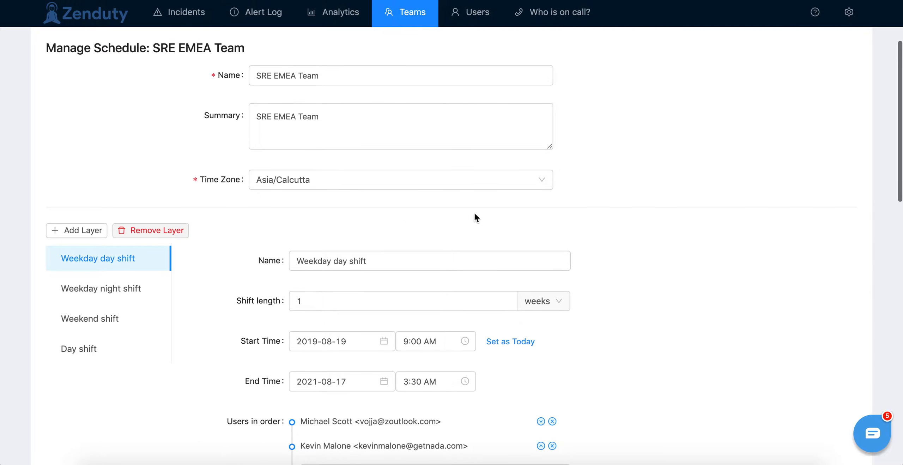
{"action": "scroll", "coordinate": [589, 224], "scroll_direction": "down", "scroll_amount": 3}
{"action": "scroll", "coordinate": [588, 224], "scroll_direction": "down", "scroll_amount": 6}
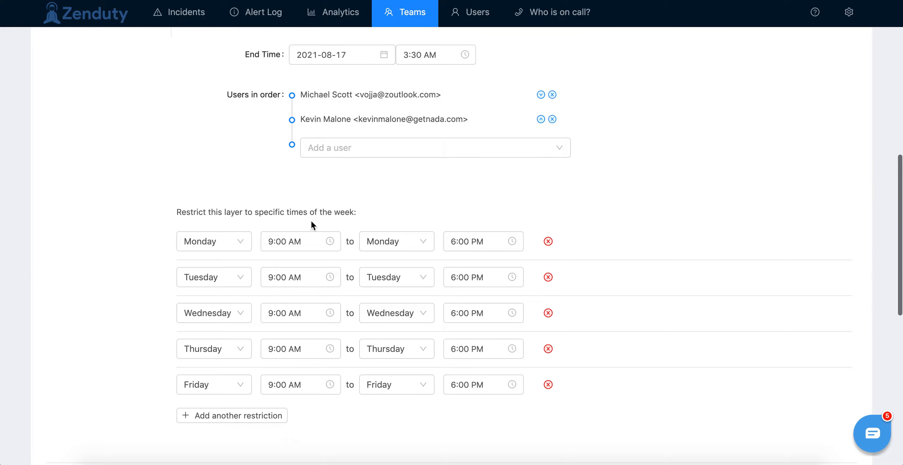
{"action": "scroll", "coordinate": [99, 238], "scroll_direction": "up", "scroll_amount": 5}
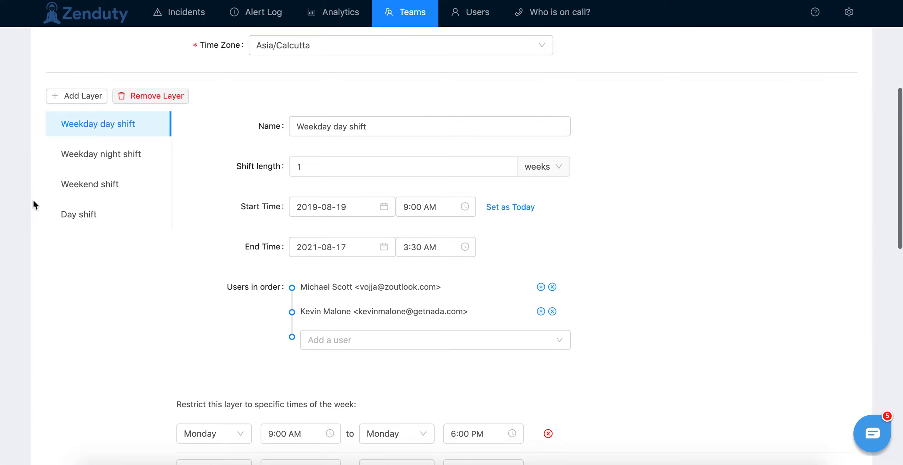
{"action": "scroll", "coordinate": [34, 204], "scroll_direction": "down", "scroll_amount": 8}
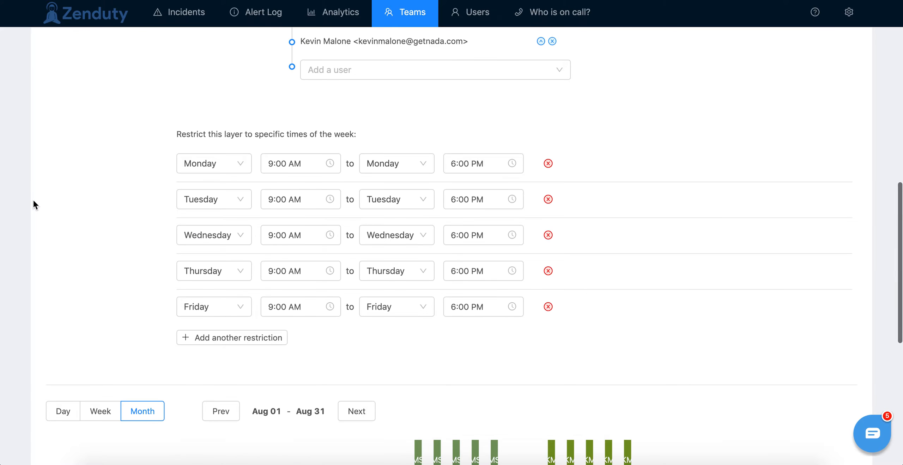
Step: Return to the SRE Production team's schedules, open its escalation policies and dismiss the help chat message
{"action": "scroll", "coordinate": [34, 204], "scroll_direction": "up", "scroll_amount": 15}
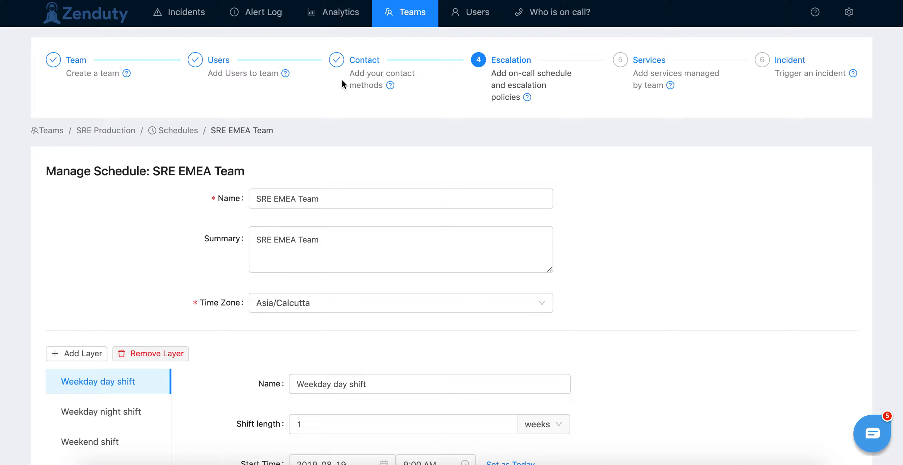
{"action": "left_click", "coordinate": [178, 133]}
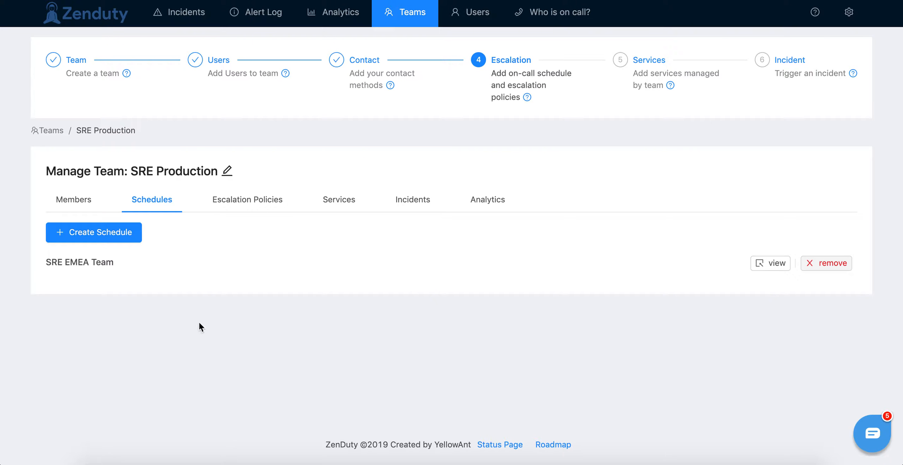
{"action": "left_click", "coordinate": [257, 203]}
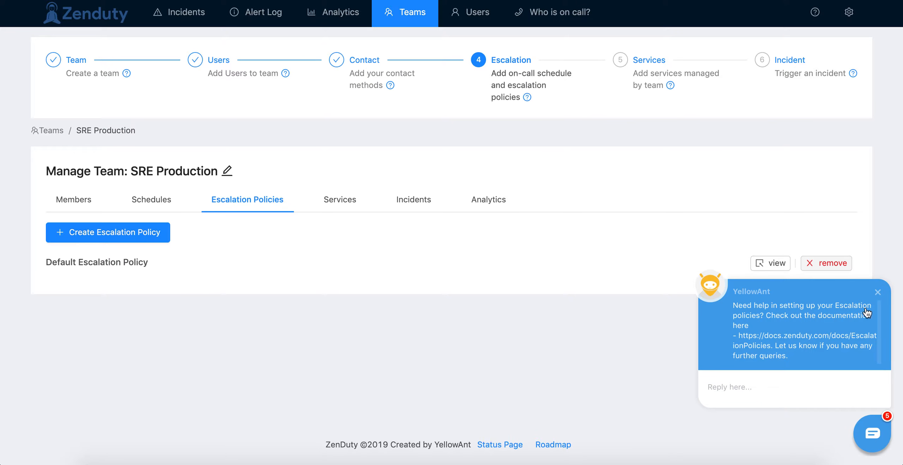
{"action": "left_click", "coordinate": [878, 292]}
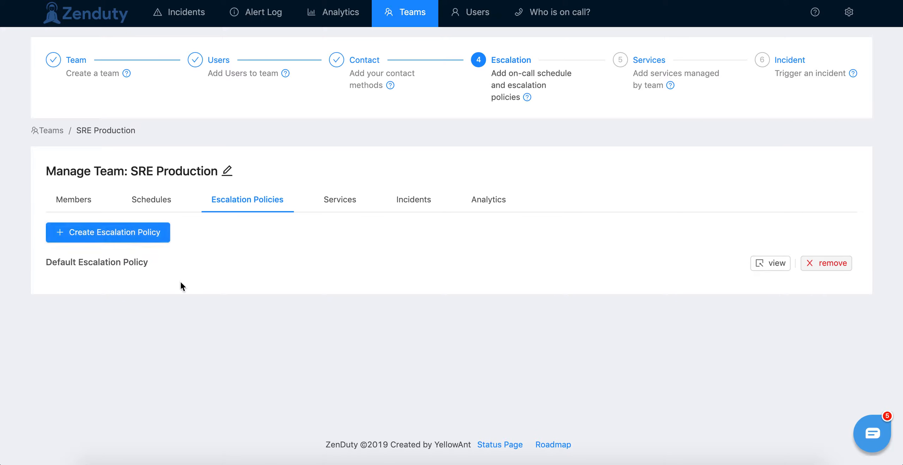
Step: Start a new escalation policy and name it Production
{"action": "left_click", "coordinate": [114, 237]}
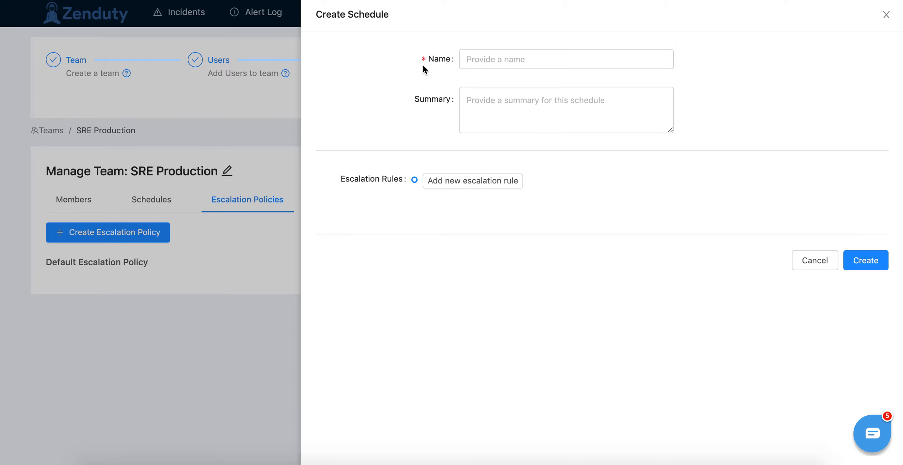
{"action": "left_click", "coordinate": [482, 62]}
{"action": "type", "text": "Production"}
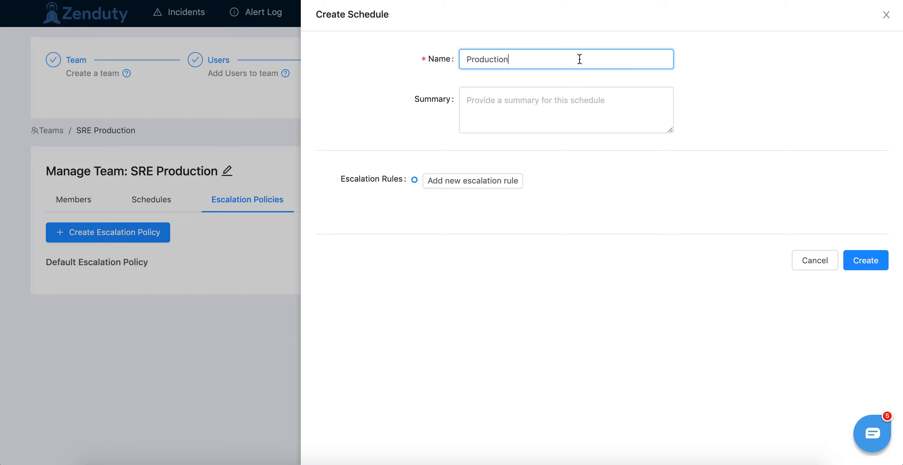
Step: Add an escalation rule that notifies the SRE EMEA Team schedule immediately after an incident is triggered
{"action": "left_click", "coordinate": [458, 189]}
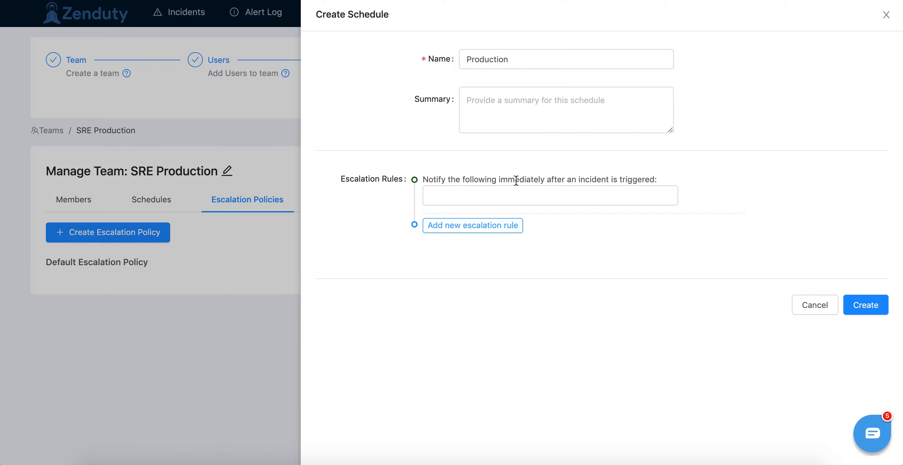
{"action": "left_click", "coordinate": [542, 198]}
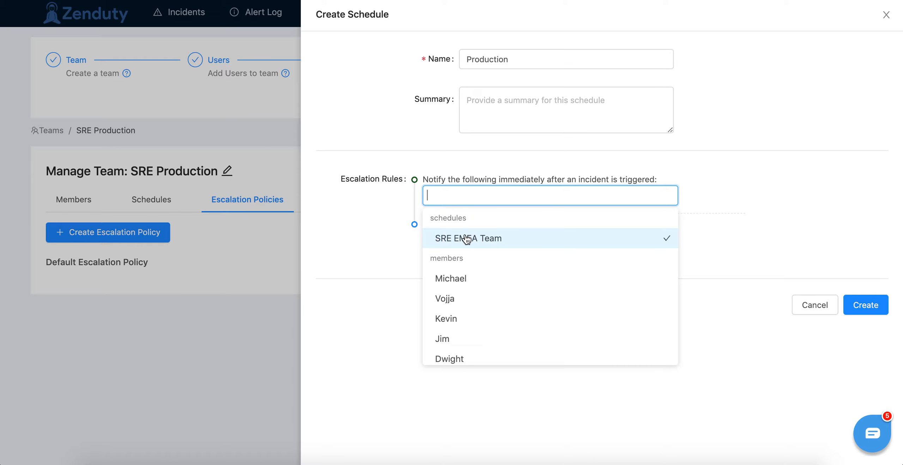
{"action": "left_click", "coordinate": [497, 242]}
{"action": "left_click", "coordinate": [708, 223]}
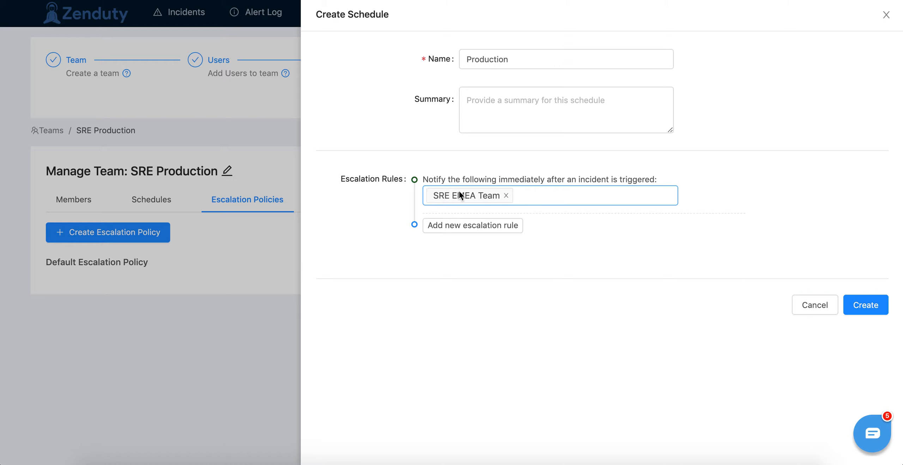
Step: Add a second escalation rule that notifies the last member in the team's member list after 5 minutes
{"action": "left_click", "coordinate": [460, 225]}
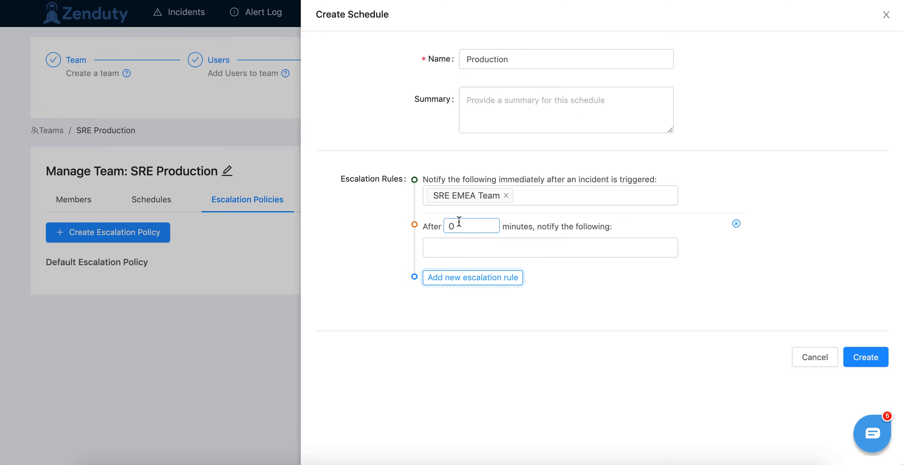
{"action": "key", "text": "BackSpace"}
{"action": "left_click", "coordinate": [492, 251]}
{"action": "left_click", "coordinate": [492, 251]}
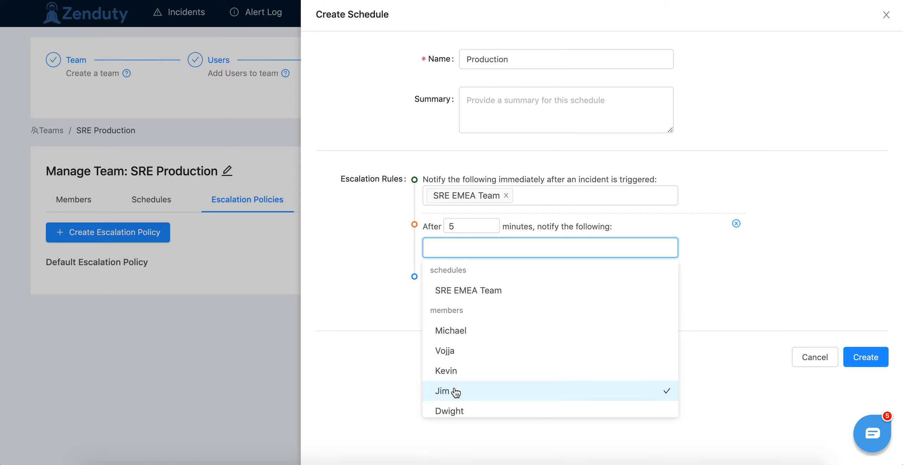
{"action": "scroll", "coordinate": [456, 402], "scroll_direction": "down", "scroll_amount": 1}
{"action": "left_click", "coordinate": [455, 407]}
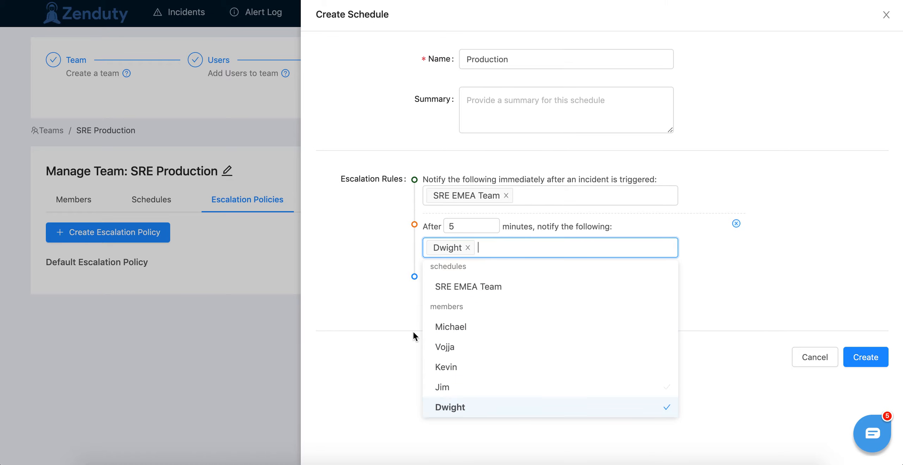
{"action": "left_click", "coordinate": [388, 325]}
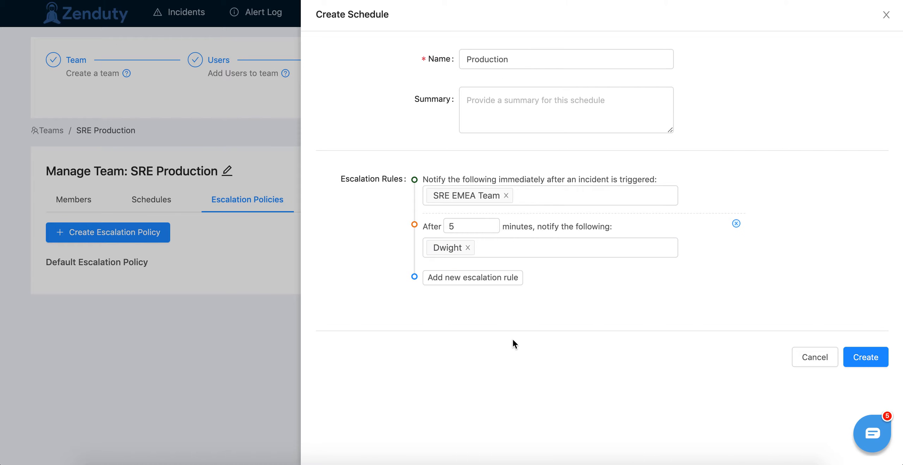
Step: Add a third escalation rule that notifies the first listed team member after 10 minutes, and create the policy
{"action": "left_click", "coordinate": [474, 280]}
{"action": "left_click", "coordinate": [470, 278]}
{"action": "key", "text": "BackSpace"}
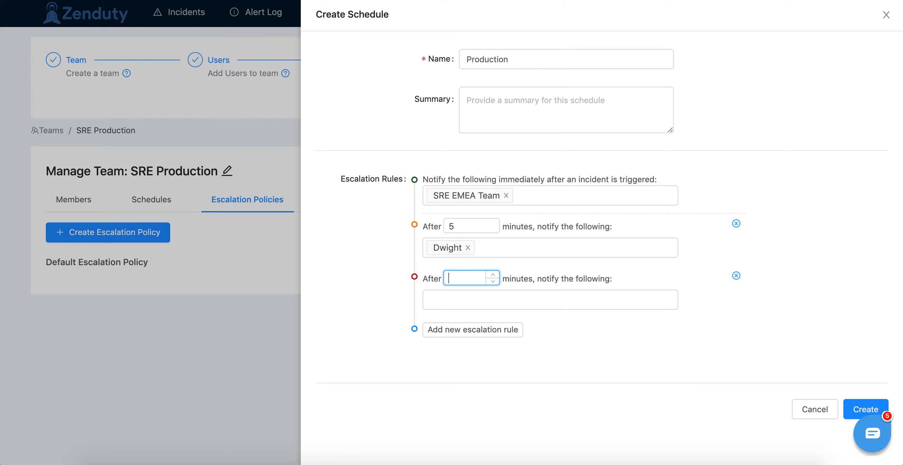
{"action": "type", "text": "10"}
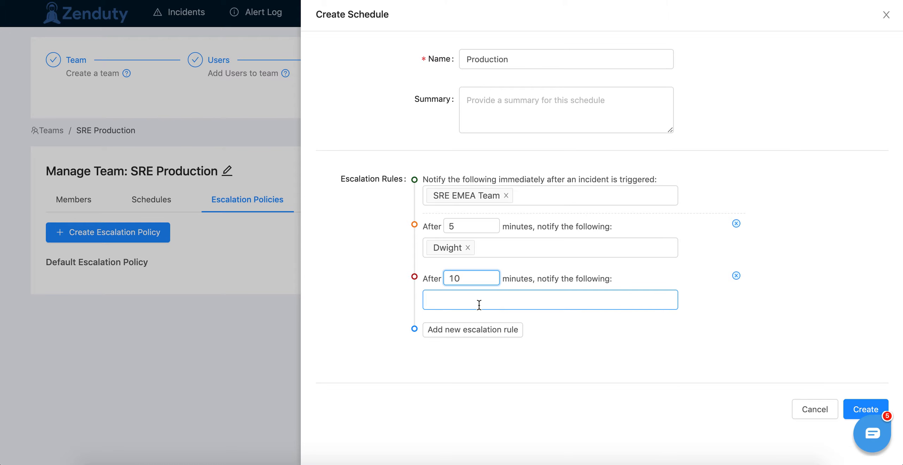
{"action": "left_click", "coordinate": [479, 305]}
{"action": "left_click", "coordinate": [471, 237]}
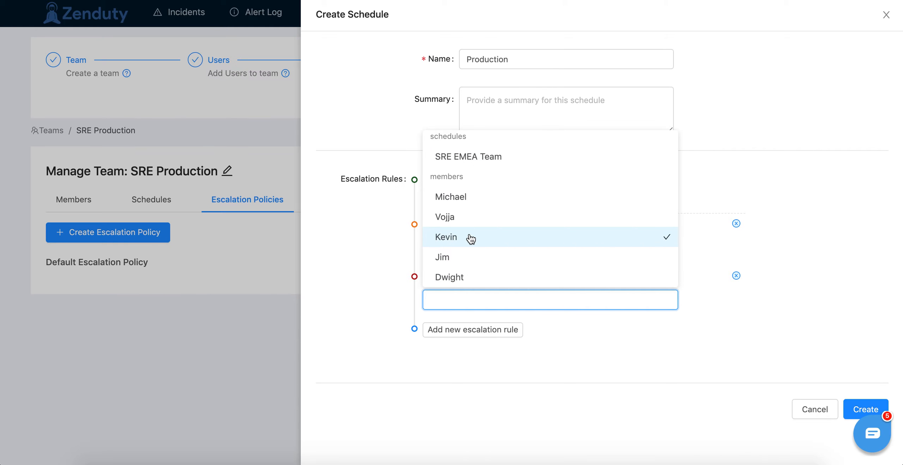
{"action": "left_click", "coordinate": [460, 196]}
{"action": "left_click", "coordinate": [542, 375]}
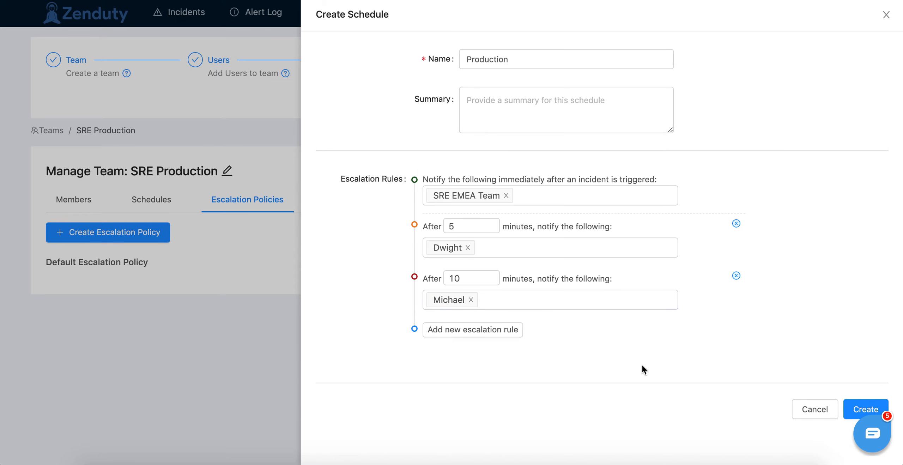
{"action": "left_click", "coordinate": [862, 410]}
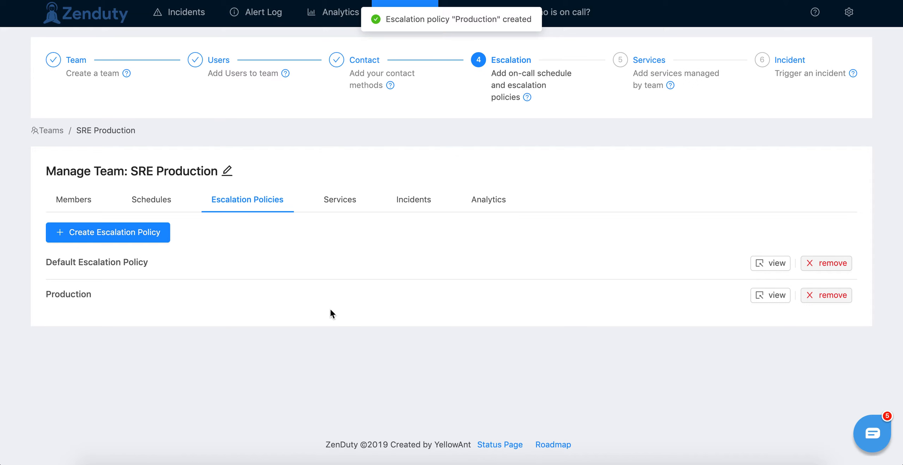
Step: Review the Production policy's escalation rules and return to the team's escalation policies
{"action": "left_click", "coordinate": [773, 296]}
{"action": "scroll", "coordinate": [686, 261], "scroll_direction": "down", "scroll_amount": 5}
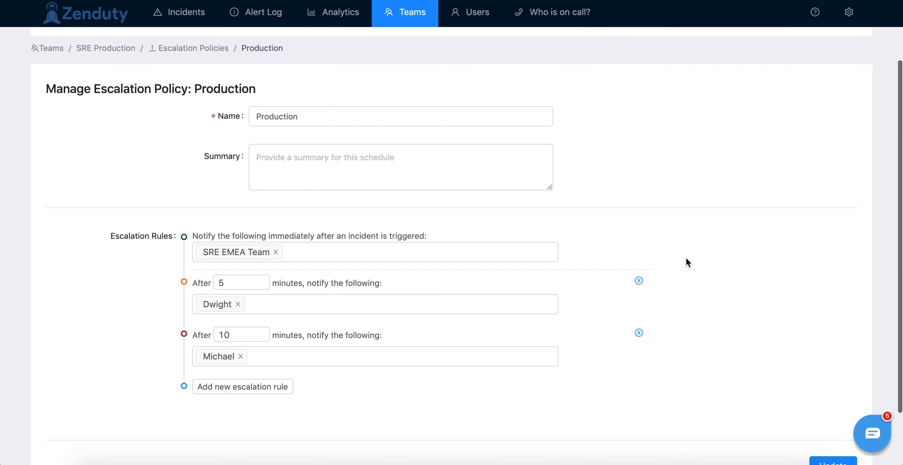
{"action": "scroll", "coordinate": [693, 269], "scroll_direction": "up", "scroll_amount": 5}
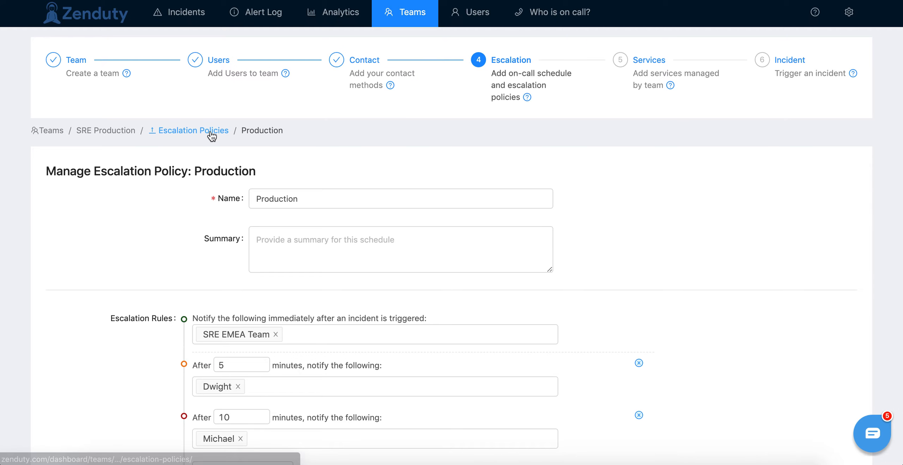
{"action": "left_click", "coordinate": [211, 132]}
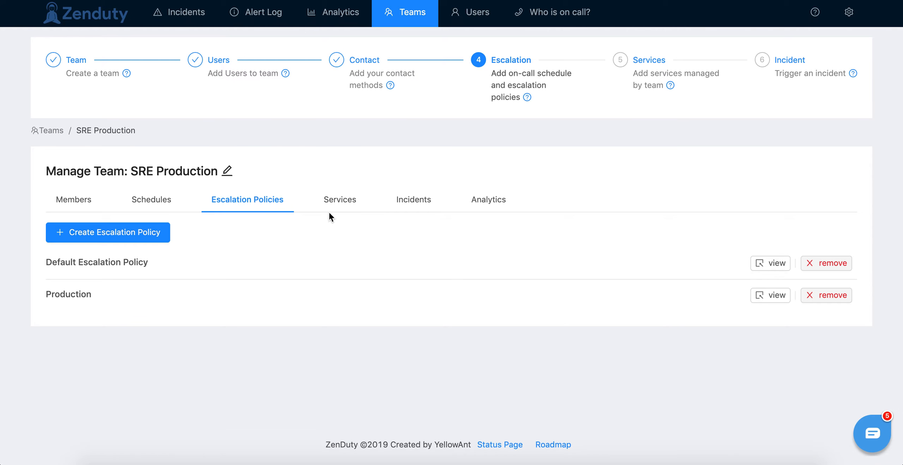
Step: Start a new service for the SRE Production team and name it Android Prod
{"action": "left_click", "coordinate": [340, 209]}
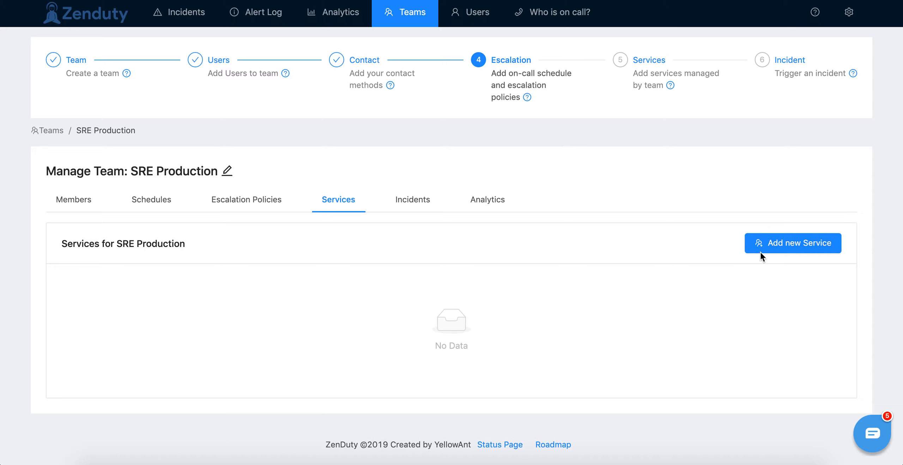
{"action": "left_click", "coordinate": [763, 249]}
{"action": "left_click", "coordinate": [747, 87]}
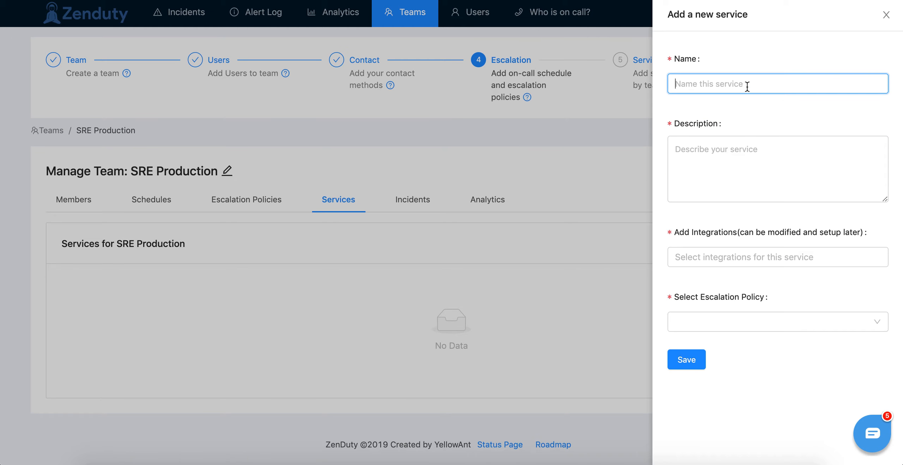
{"action": "type", "text": "Android Prod"}
{"action": "key", "text": "super+a"}
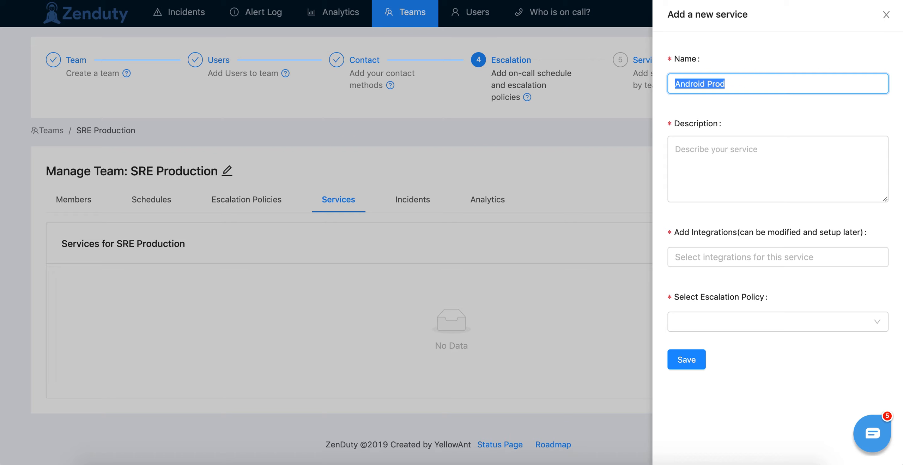
Step: Assign the Production escalation policy and the Sentry integration to the new service
{"action": "left_click", "coordinate": [728, 254]}
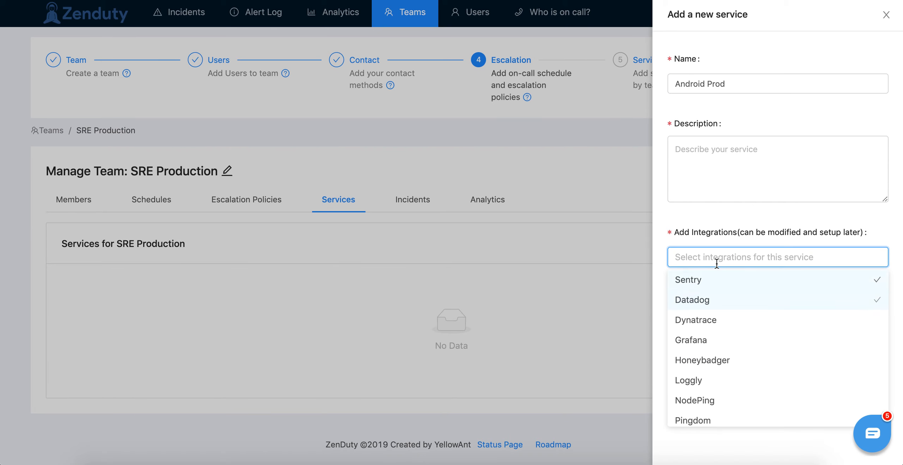
{"action": "left_click", "coordinate": [720, 230]}
{"action": "left_click", "coordinate": [714, 328]}
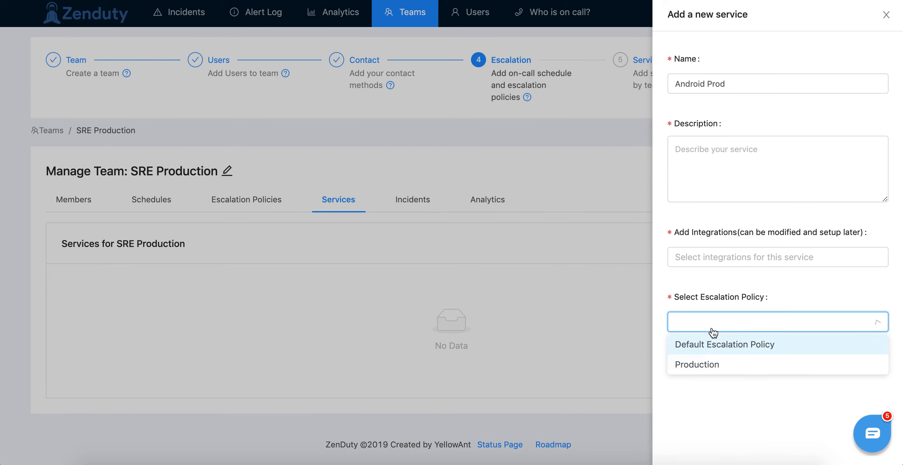
{"action": "left_click", "coordinate": [705, 361]}
{"action": "left_click", "coordinate": [702, 255]}
{"action": "left_click", "coordinate": [704, 279]}
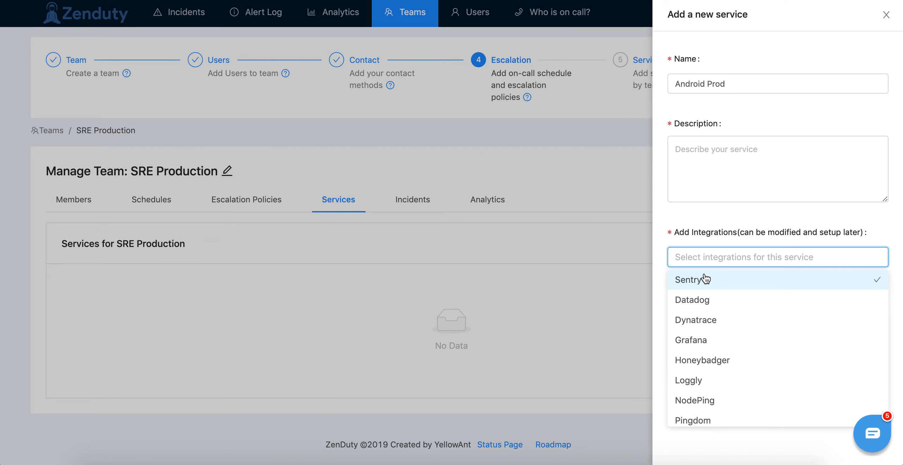
{"action": "type", "text": "sentry"}
{"action": "left_click", "coordinate": [723, 275]}
{"action": "left_click", "coordinate": [693, 177]}
{"action": "left_click", "coordinate": [699, 221]}
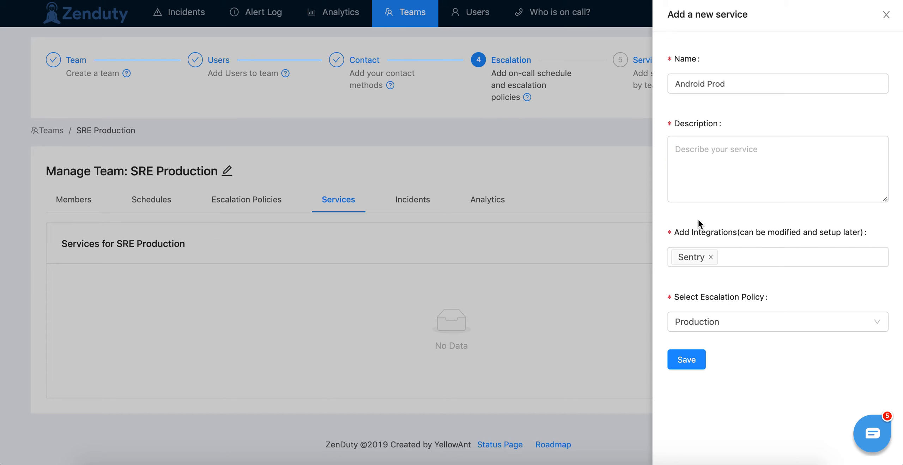
Step: Copy the service name Android Prod into its description and save the service
{"action": "left_click", "coordinate": [719, 170]}
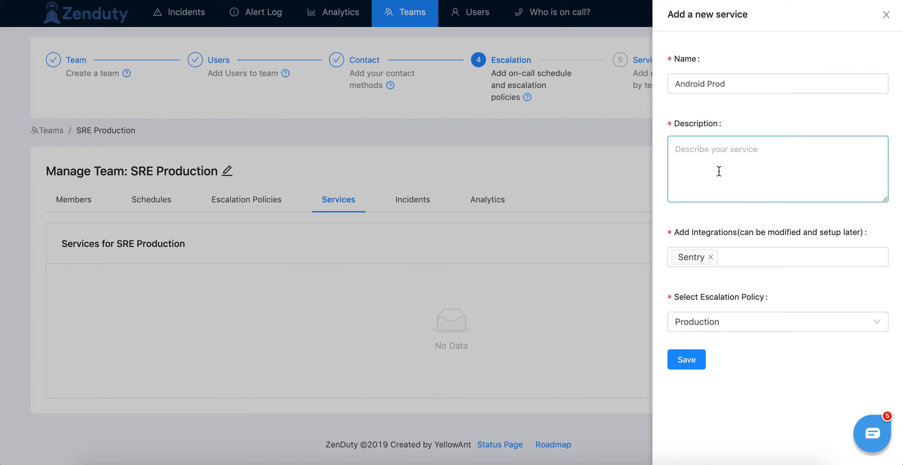
{"action": "triple_click", "coordinate": [718, 85]}
{"action": "key", "text": "ctrl+c"}
{"action": "left_click", "coordinate": [674, 145]}
{"action": "key", "text": "ctrl+v"}
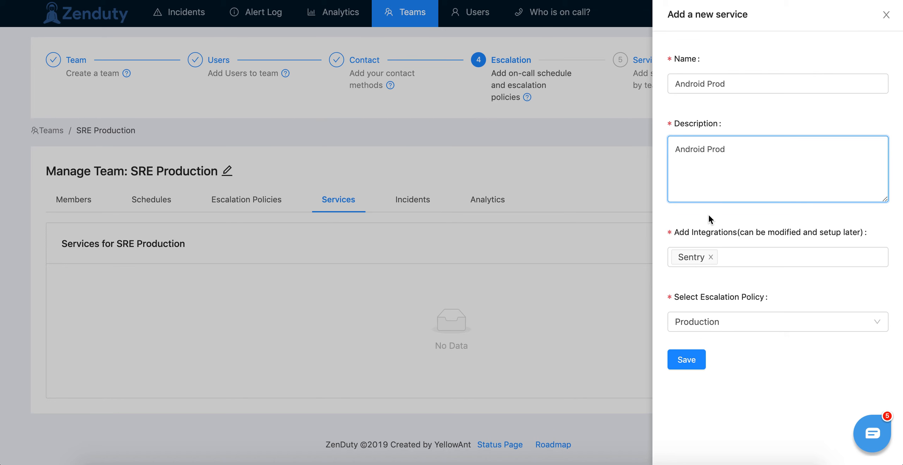
{"action": "left_click", "coordinate": [682, 358]}
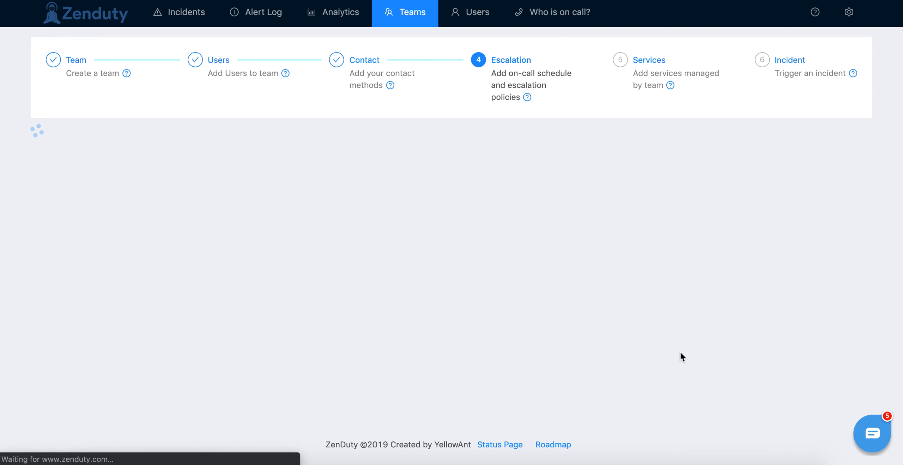